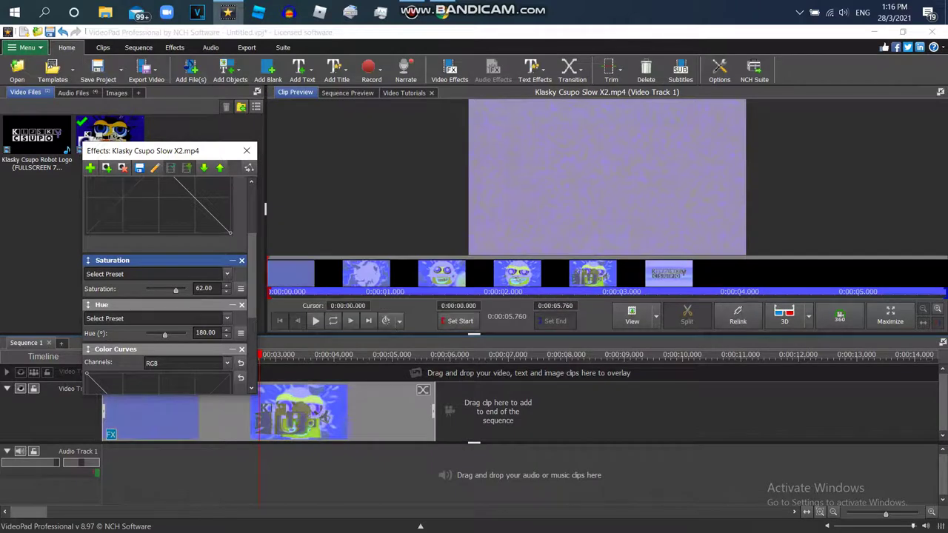
- Set the Saturation effect's saturation value to 70
key(Left)
key(Left)
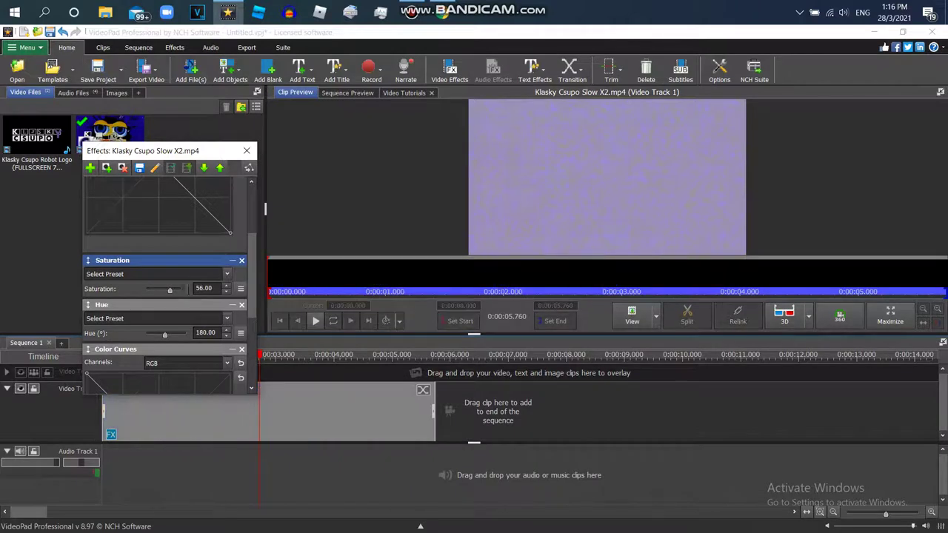
key(Page_Up)
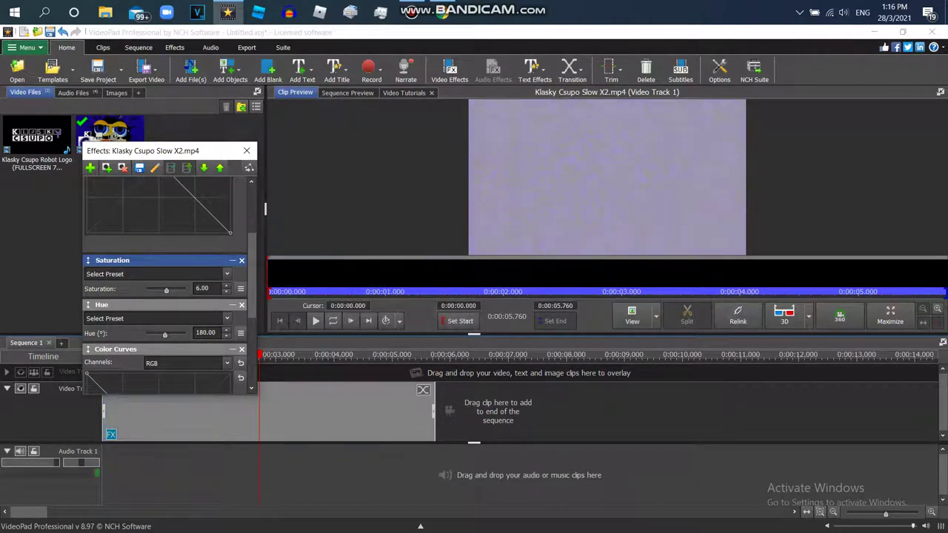
key(End)
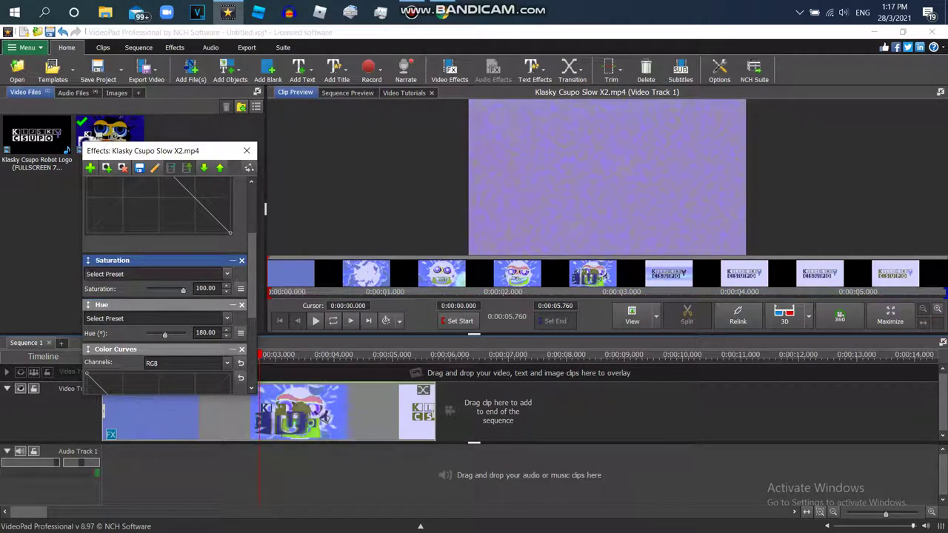
drag(183, 290, 178, 290)
double_click(204, 288)
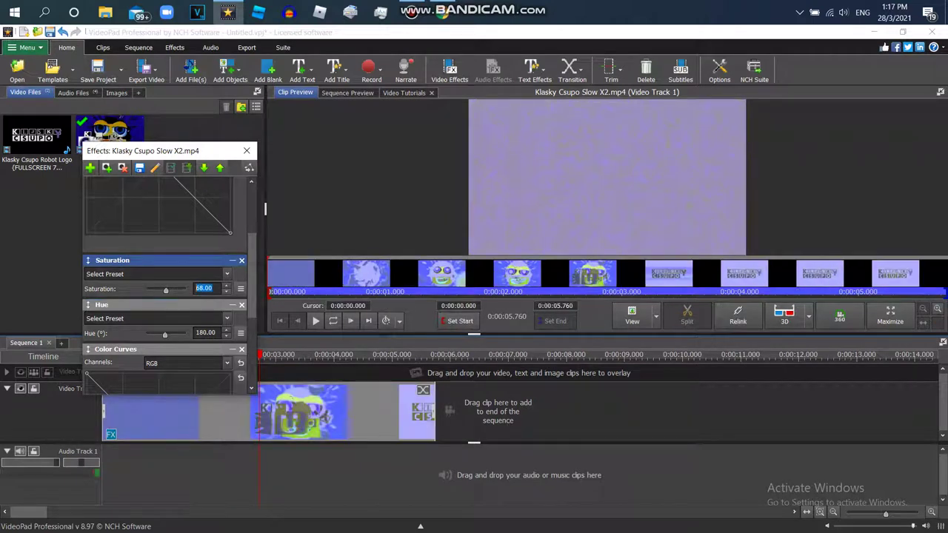
text(70)
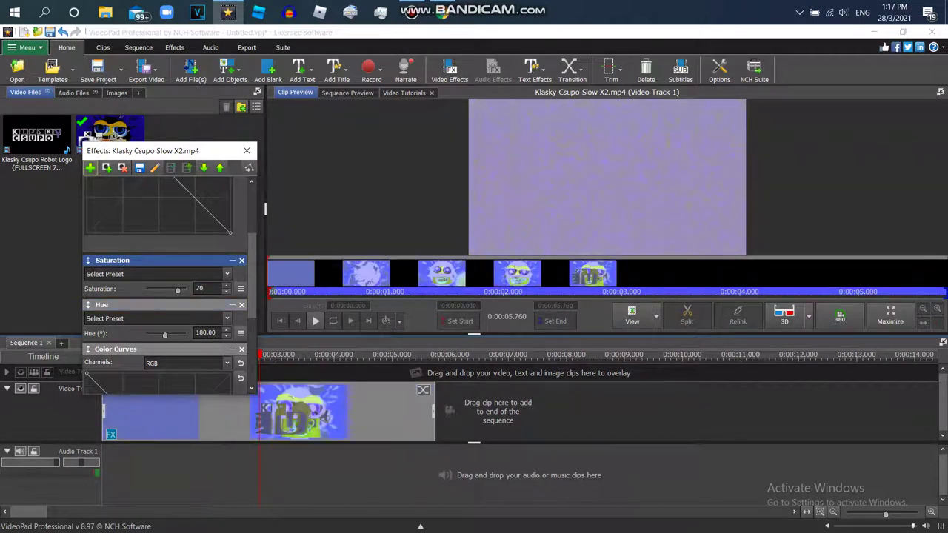
- Add a Color adjustments effect to the Klasky Csupo Slow X2.mp4 clip and set its brightness to 0
click(90, 168)
drag(355, 212, 354, 215)
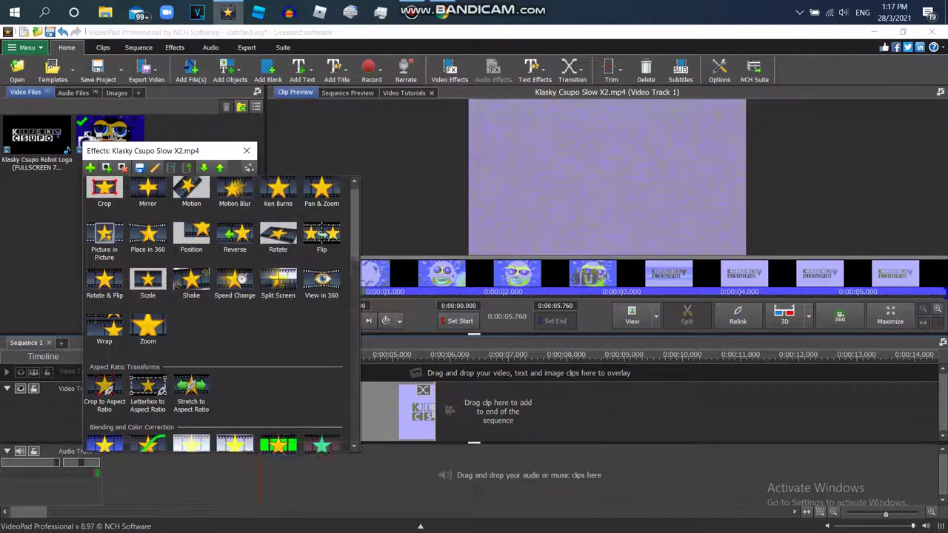
scroll(321, 234, down, 5)
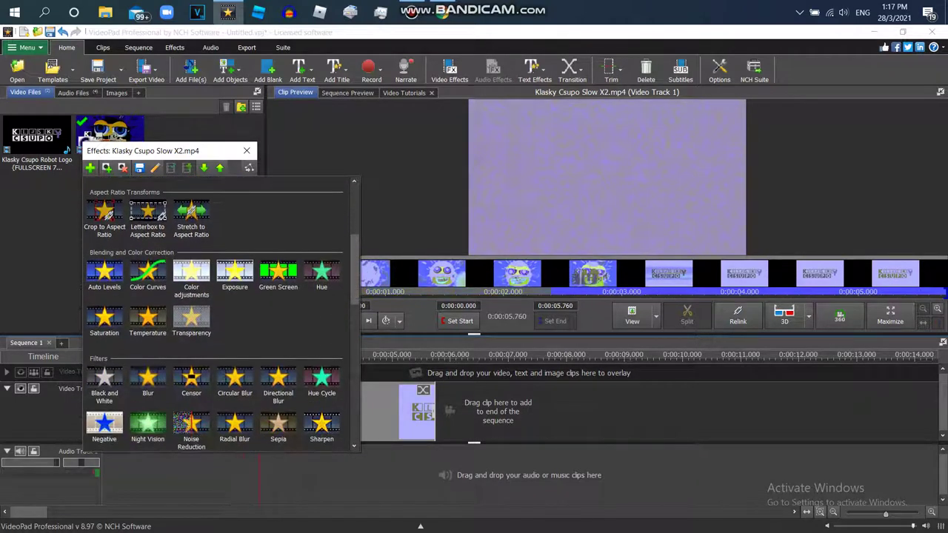
click(191, 276)
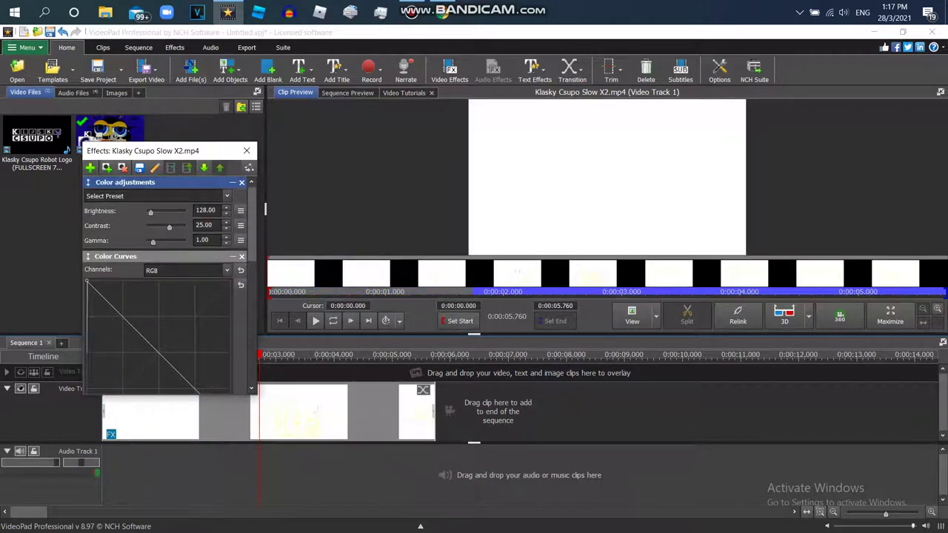
drag(150, 213, 147, 212)
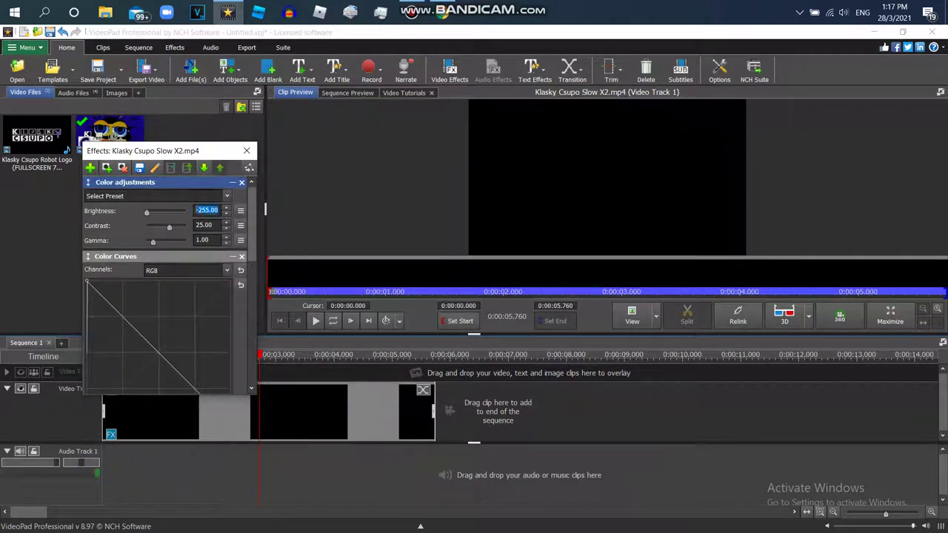
text(0)
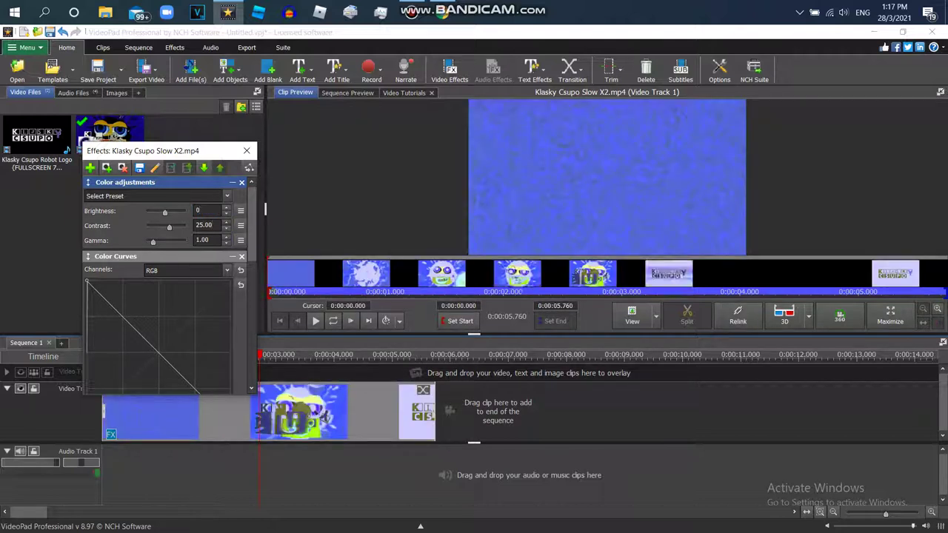
- Set the contrast of the Color adjustments effect to 50
drag(169, 228, 179, 227)
double_click(204, 226)
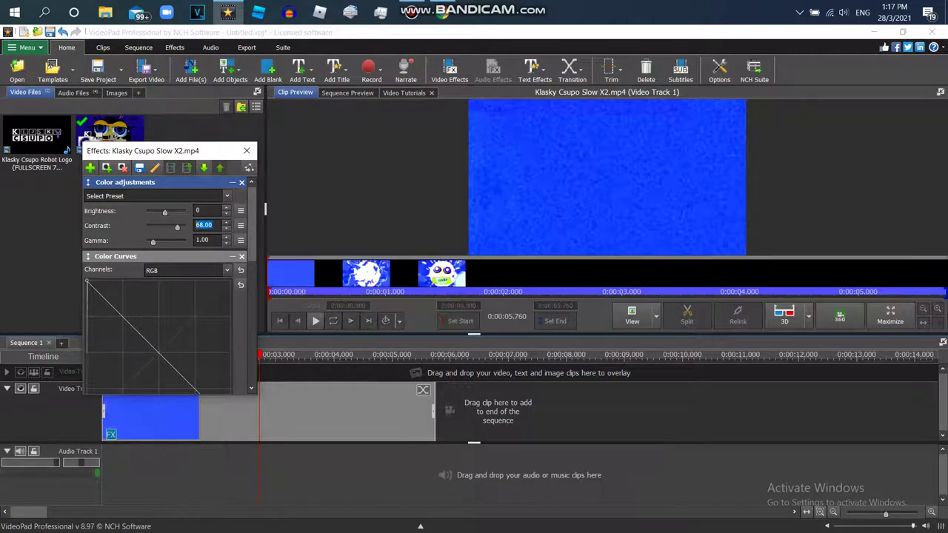
text(50)
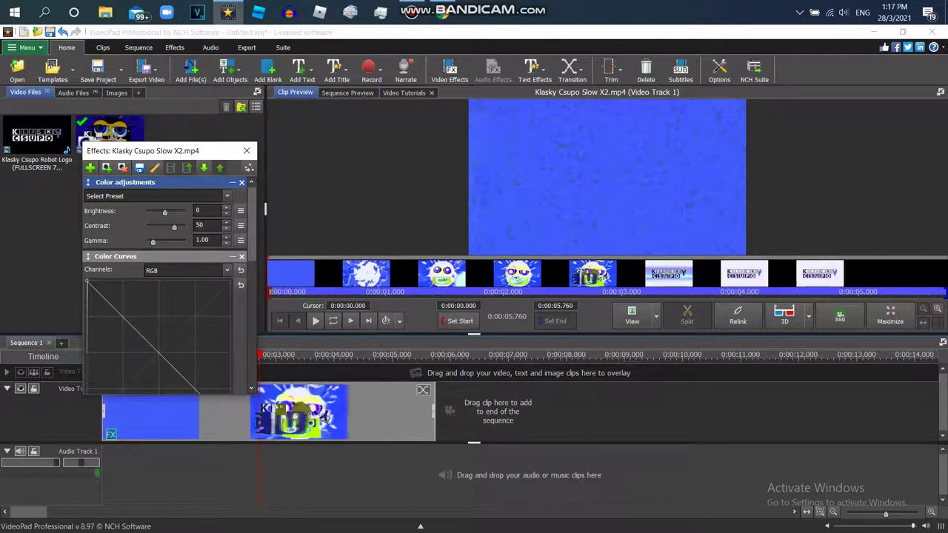
- Try several gamma values in the Color adjustments effect and settle on 1.25
drag(153, 242, 184, 243)
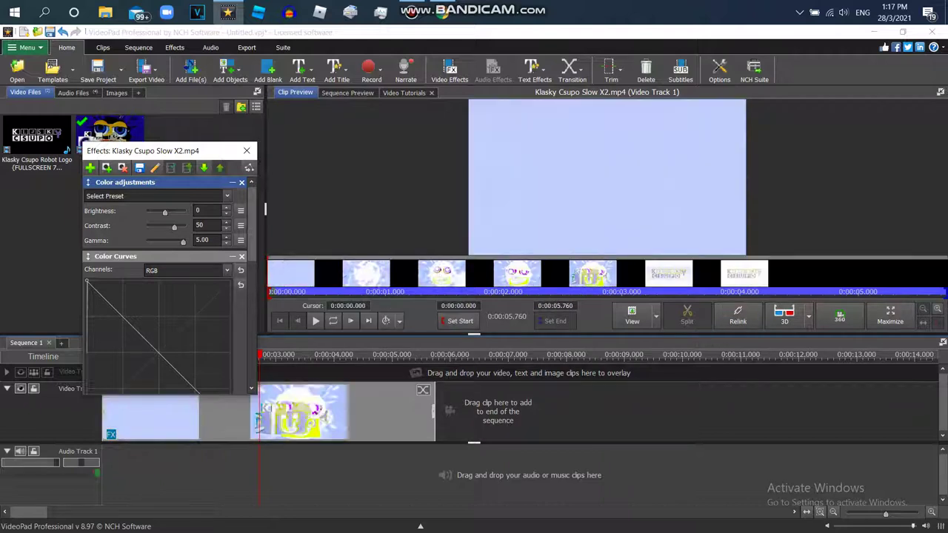
text(0.1)
key(Return)
text(0.83)
key(Return)
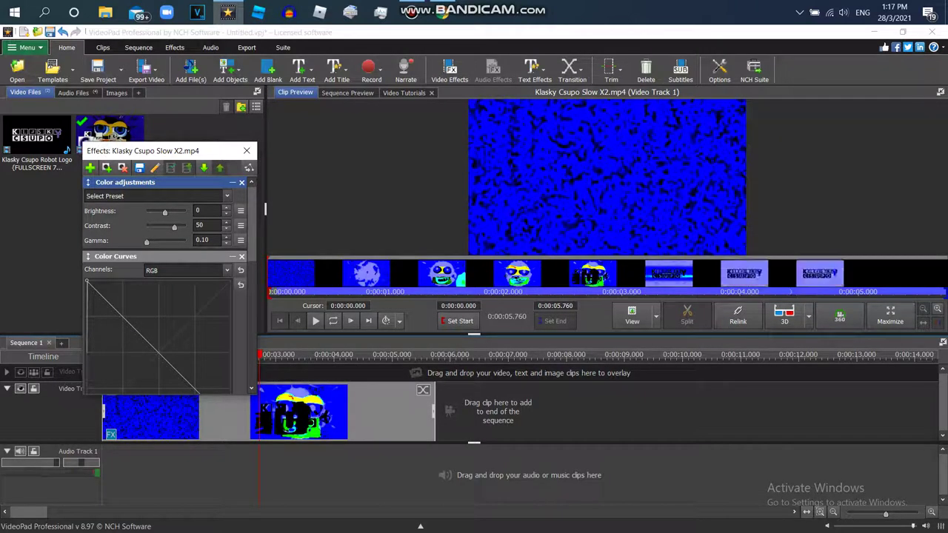
text(1.57)
key(Return)
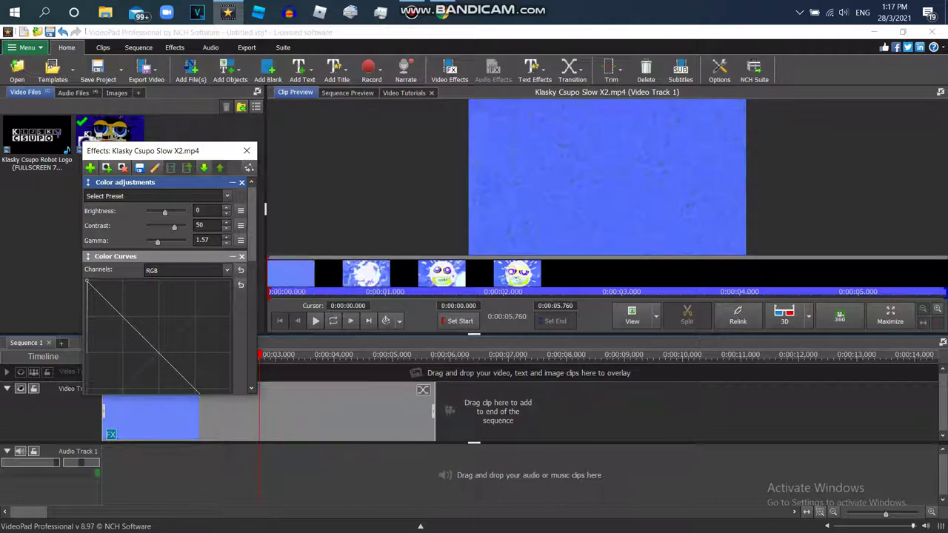
text(0)
key(Return)
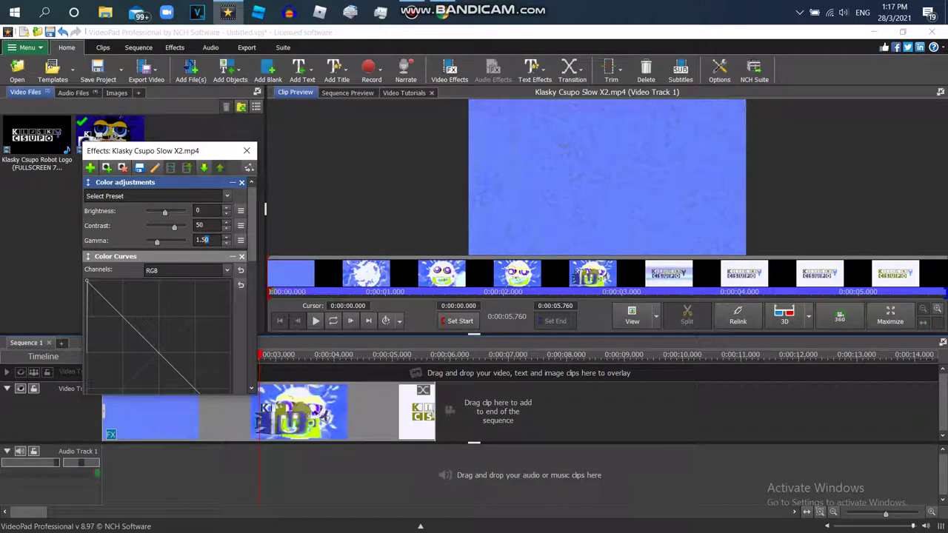
text(20)
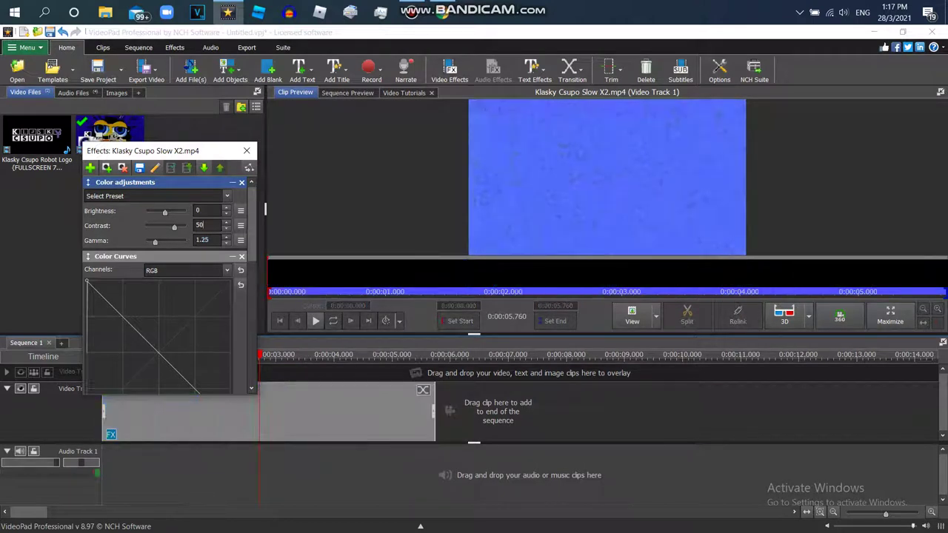
- Set the Saturation effect's saturation value to 60
scroll(169, 296, down, 2)
scroll(265, 210, down, 3)
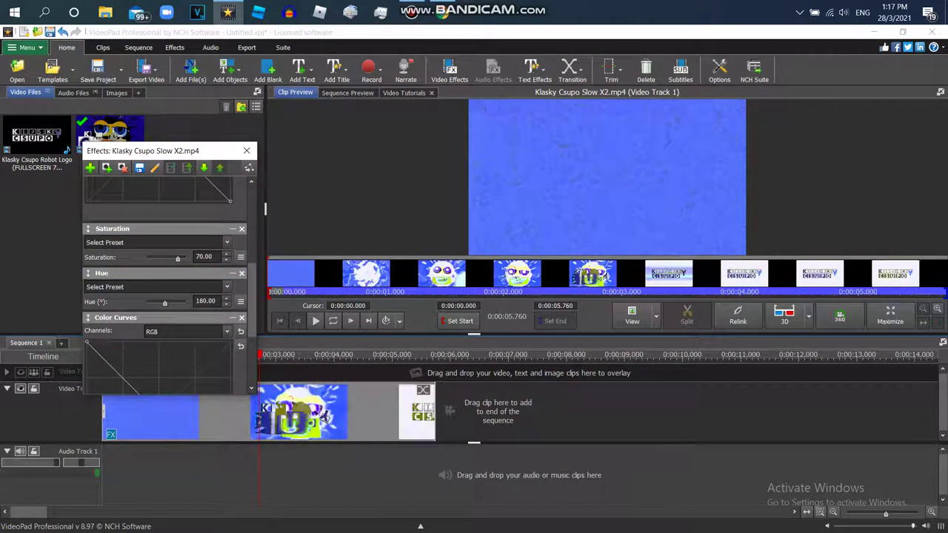
text(-)
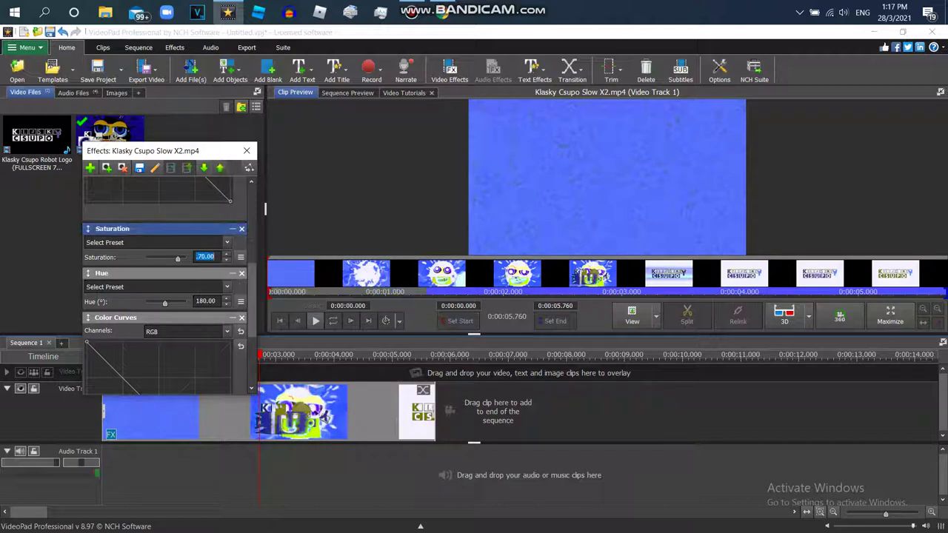
double_click(200, 257)
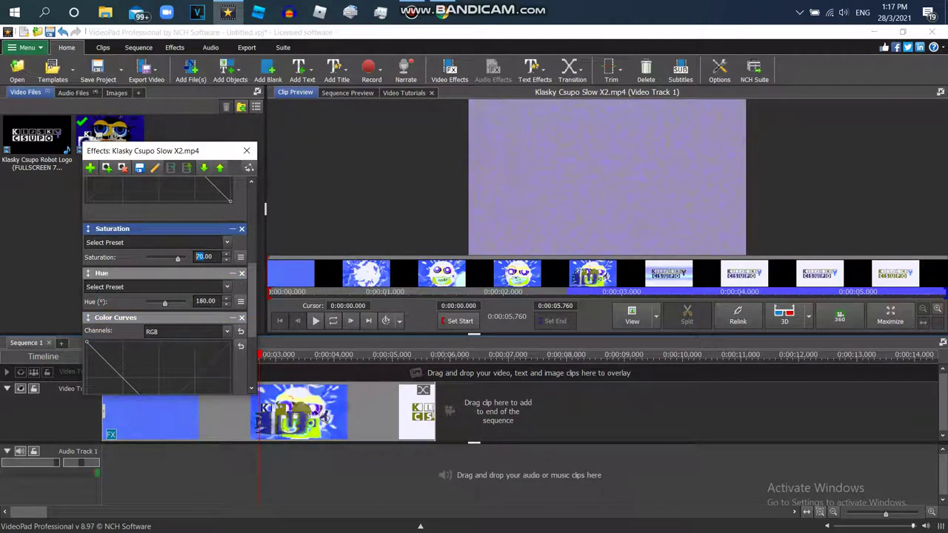
text(65)
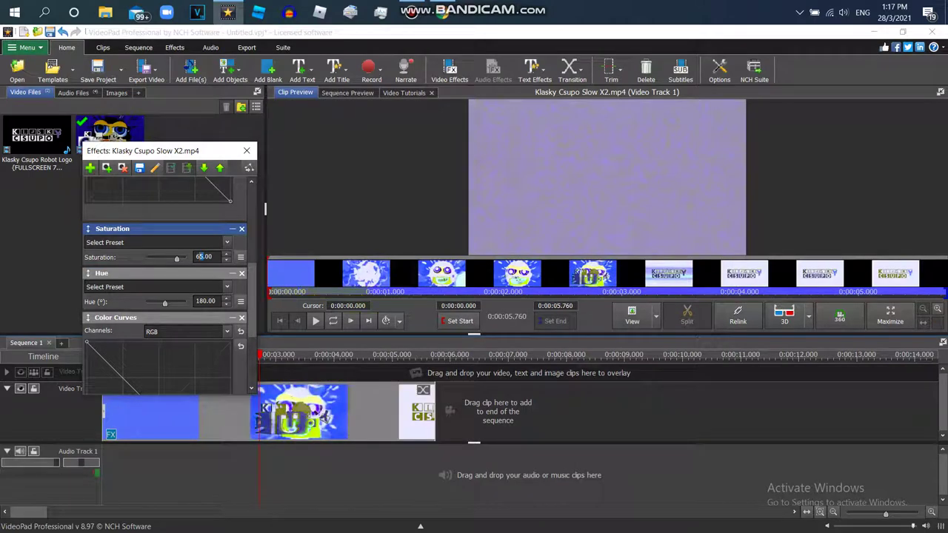
key(BackSpace)
text(0)
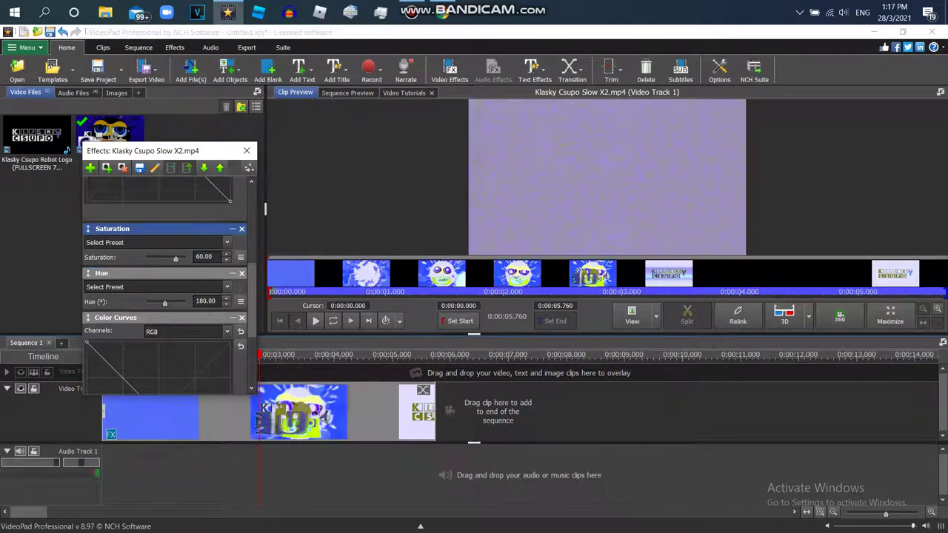
- Add the Negative effect to the clip and preview the frame at about 0:00:01.534
click(89, 167)
scroll(215, 311, down, 3)
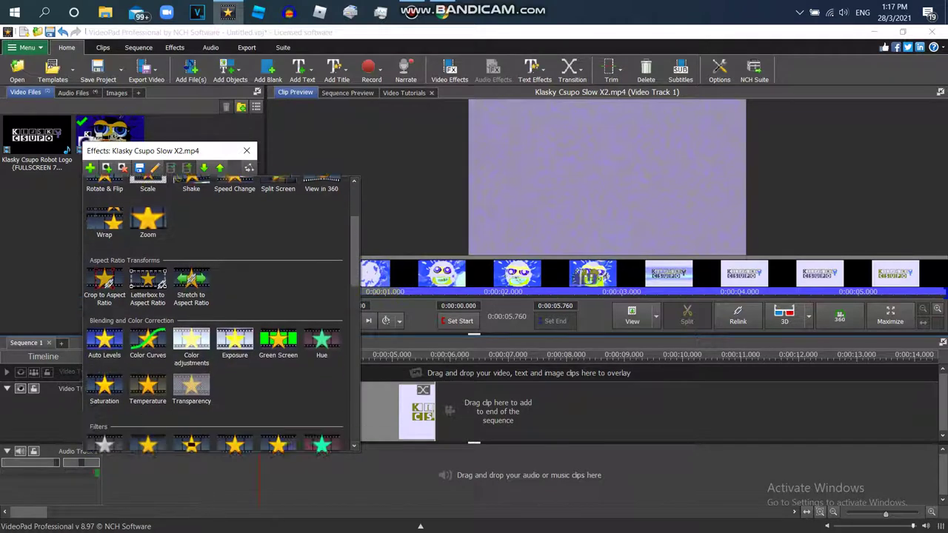
scroll(148, 326, down, 3)
click(104, 330)
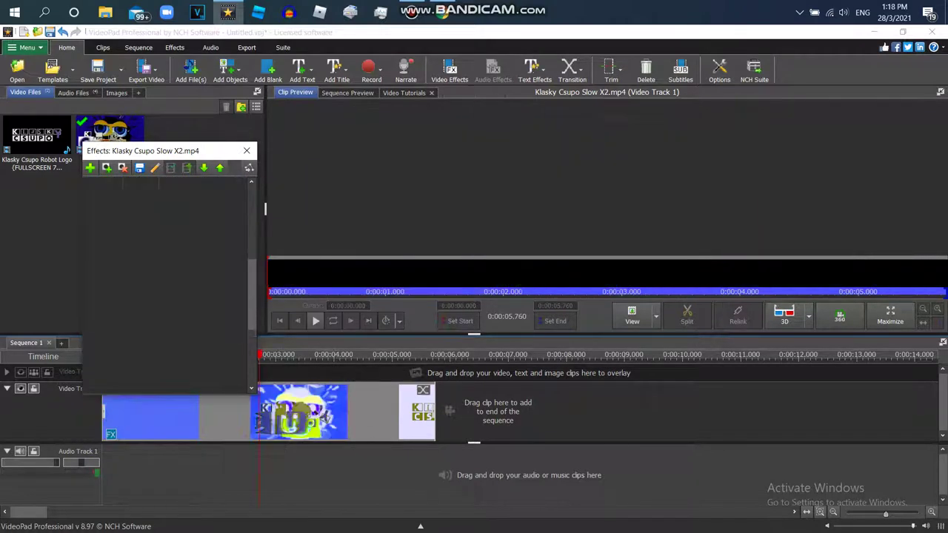
drag(296, 283, 449, 283)
- Add the Fisheye effect from the Artistic effects to the clip
click(90, 168)
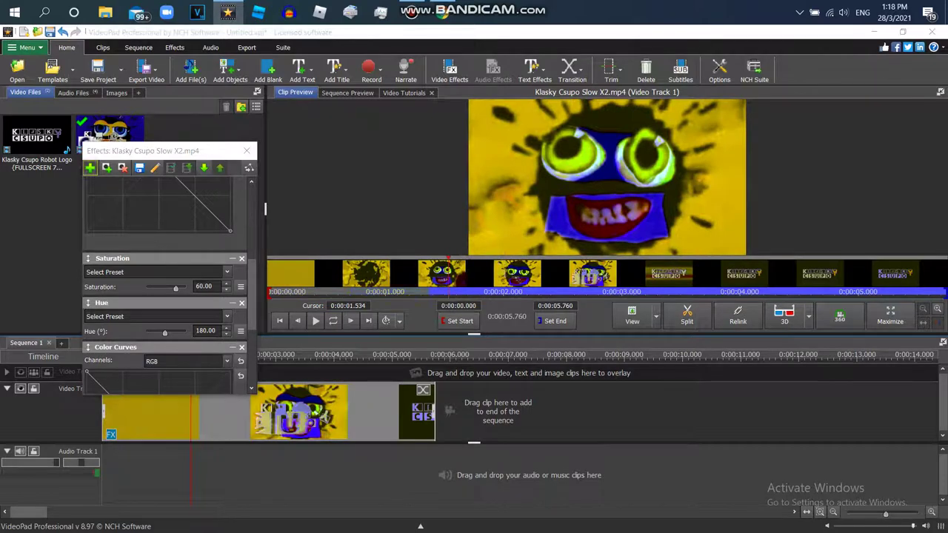
click(89, 168)
scroll(214, 311, down, 4)
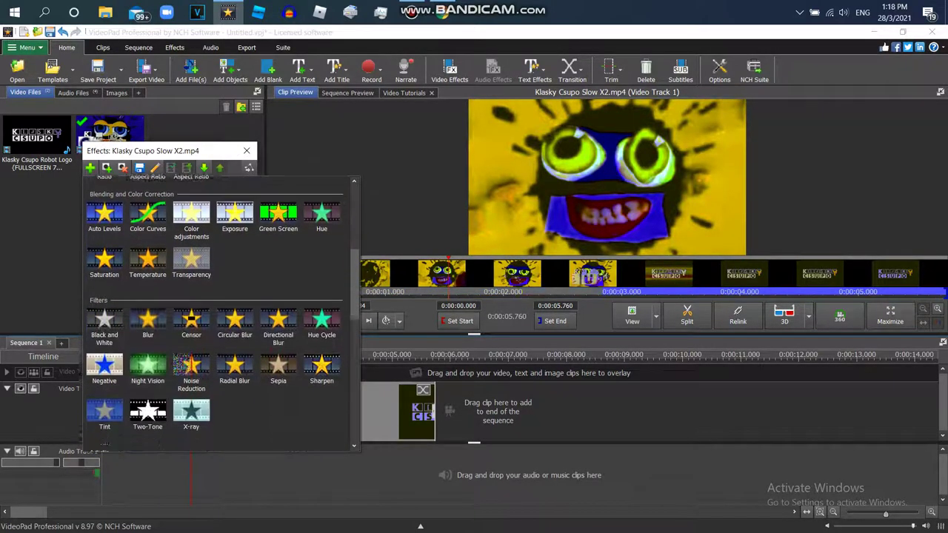
scroll(104, 315, down, 5)
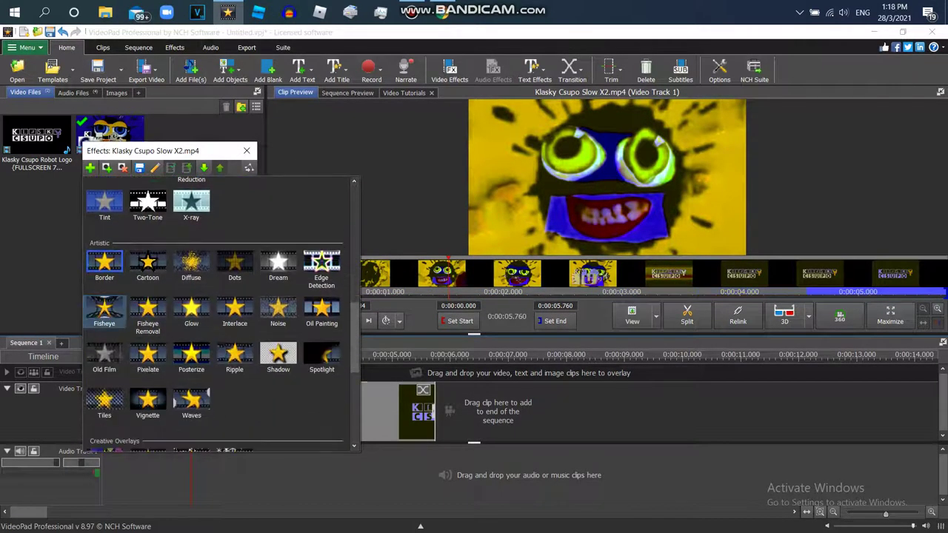
click(103, 314)
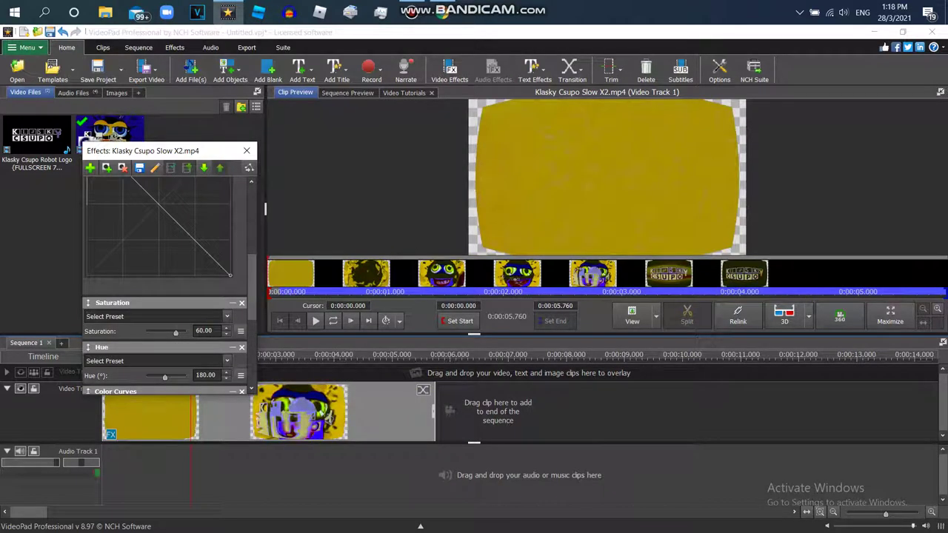
- Set the Fisheye effect's strength to -10 and its scale to 0.50
drag(174, 197, 156, 197)
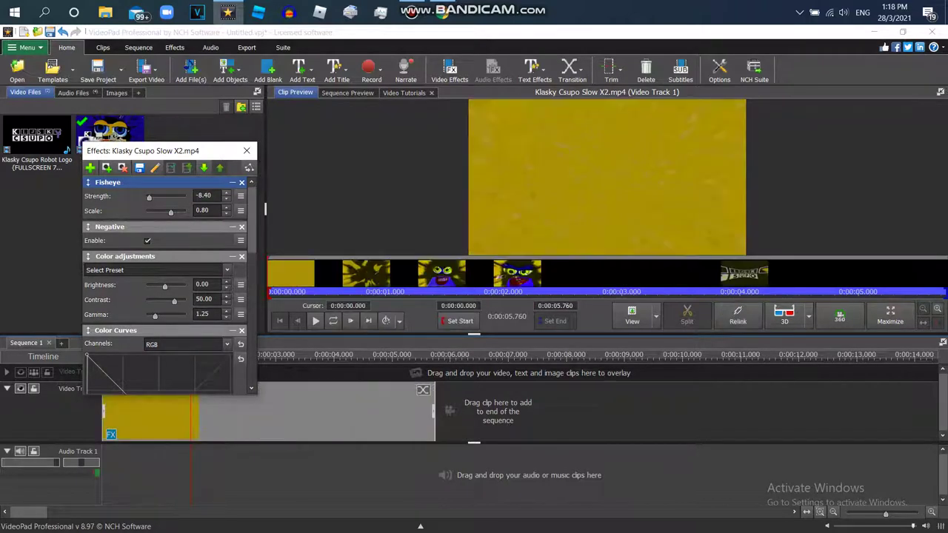
mouse_move(147, 198)
mouse_down()
mouse_move(171, 213)
mouse_move(152, 212)
mouse_up()
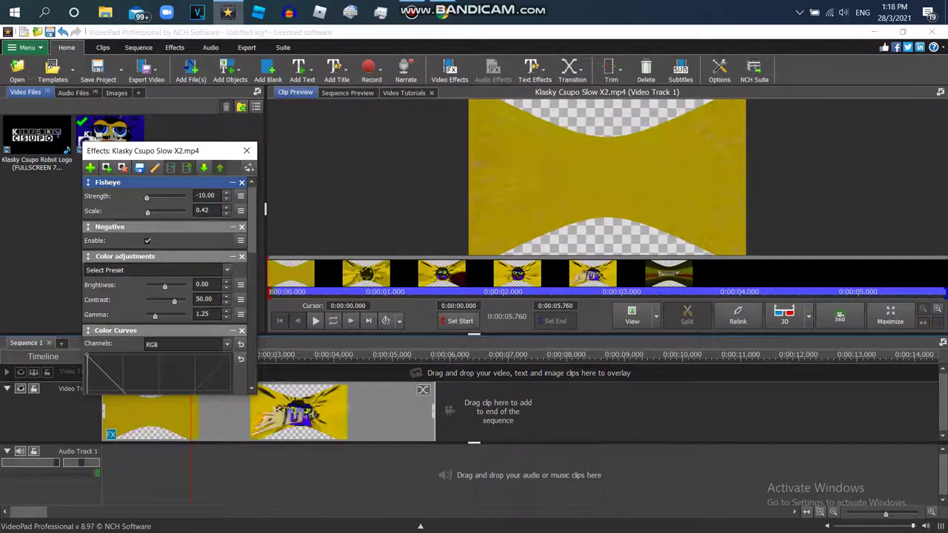
drag(147, 212, 146, 211)
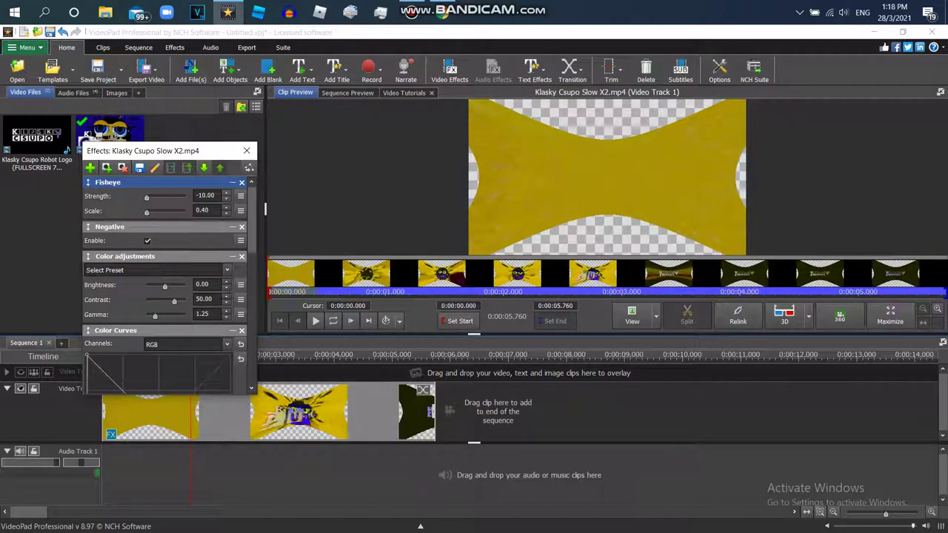
drag(147, 213, 154, 213)
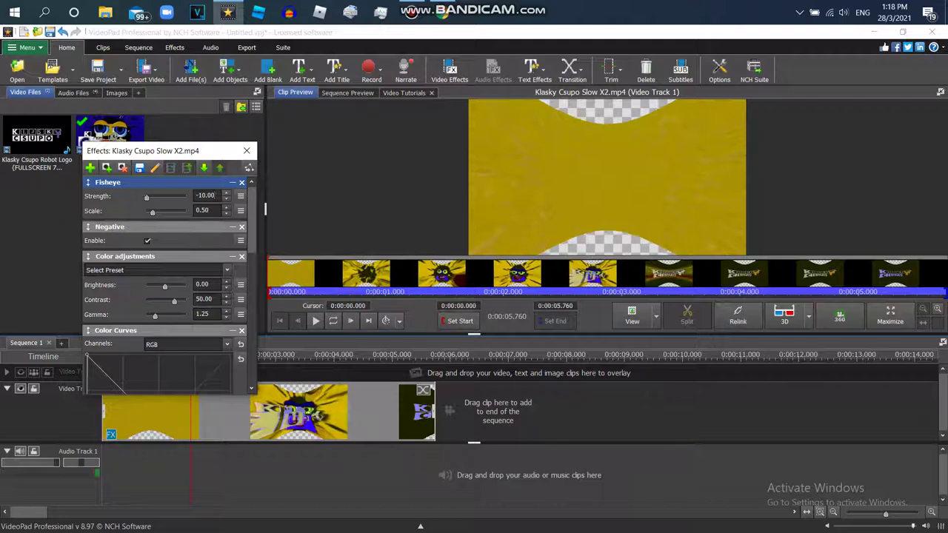
- Add a Mirror effect to the clip with its direction set to Left to right
click(89, 168)
click(147, 204)
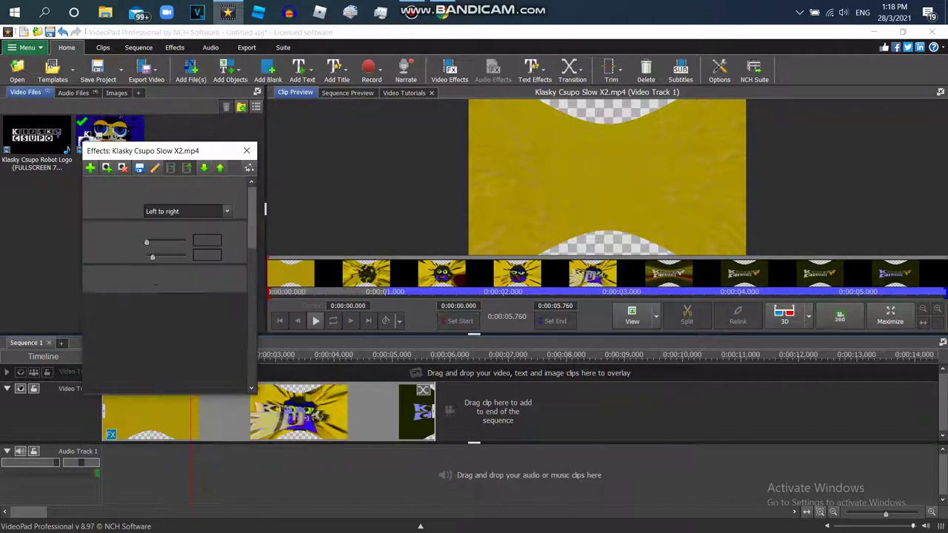
click(186, 211)
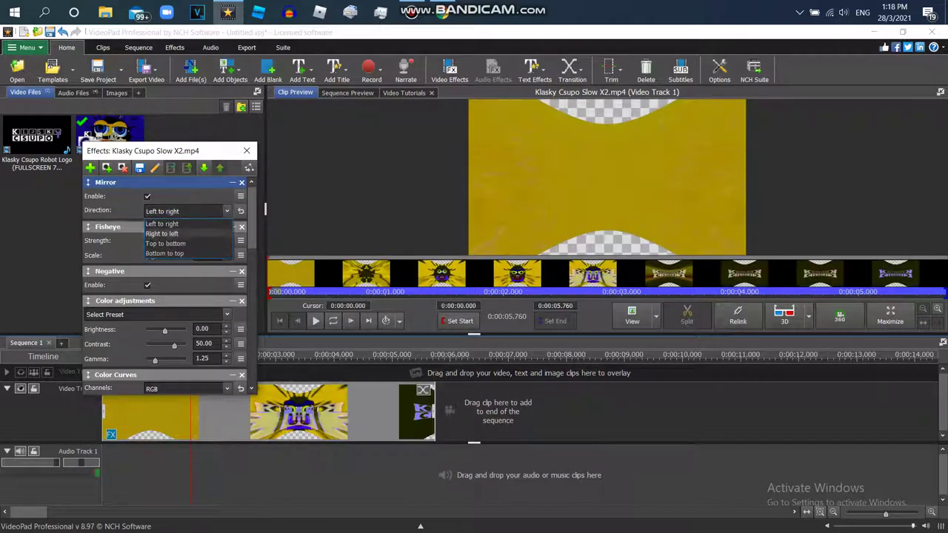
click(162, 223)
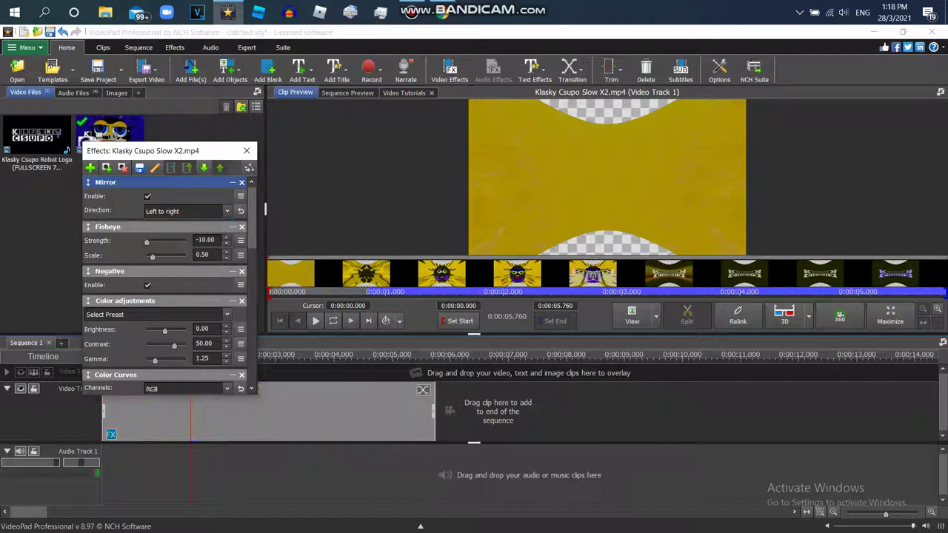
- Add the Waves effect from the Artistic effects to the Klasky Csupo Slow X2.mp4 clip
click(90, 167)
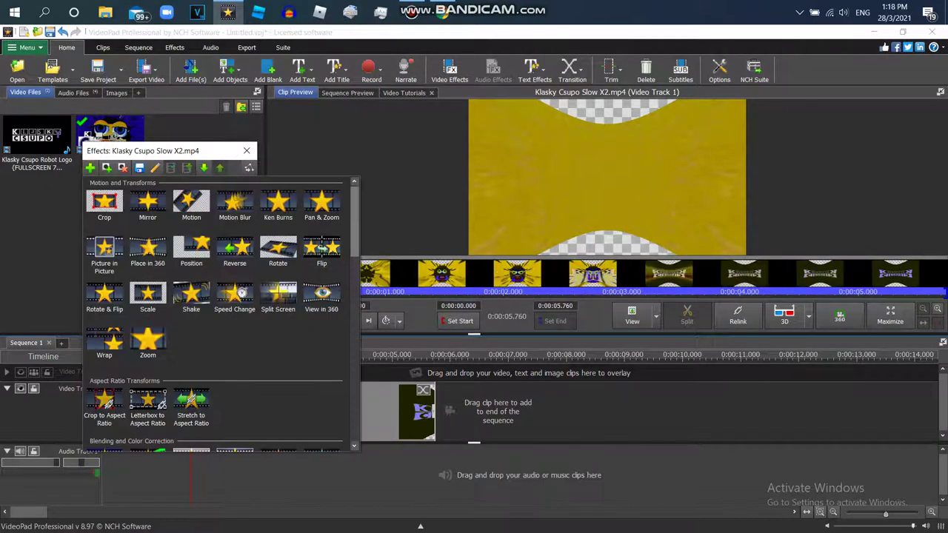
scroll(222, 319, down, 10)
scroll(277, 357, down, 1)
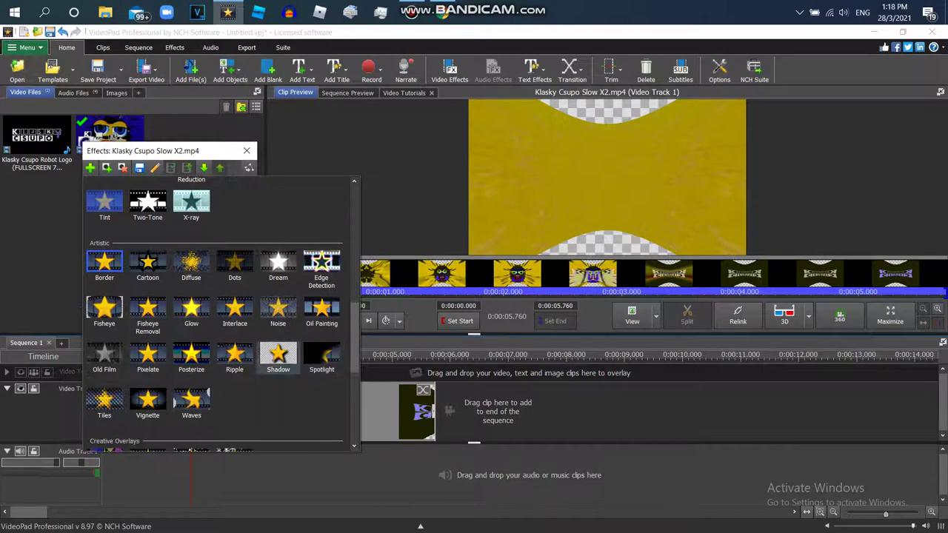
click(191, 402)
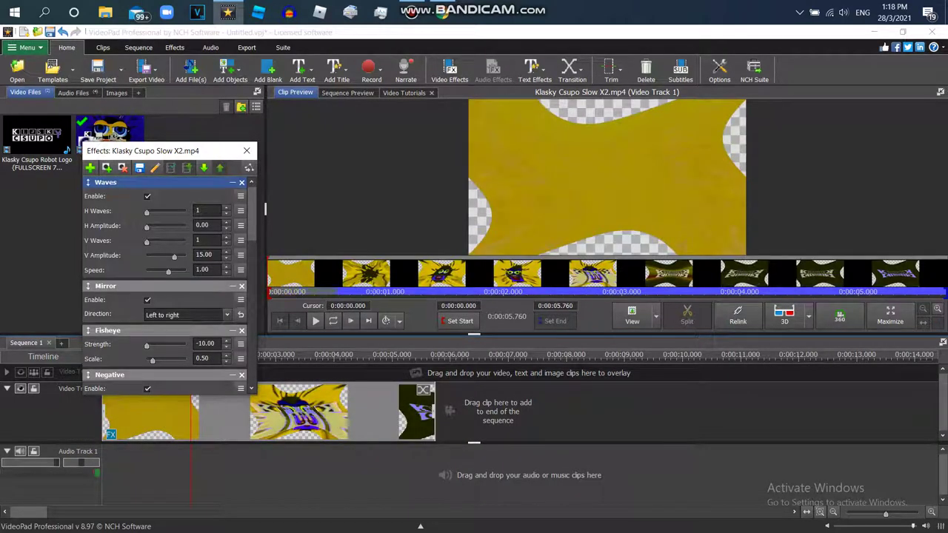
- Set the Waves effect's V Waves to 5 and its V Amplitude to 2.50
drag(147, 242, 163, 242)
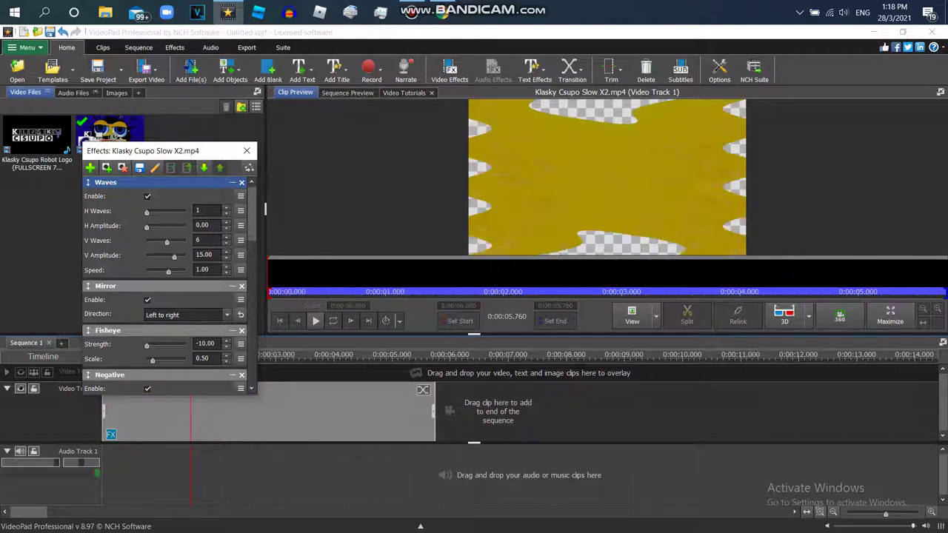
key(BackSpace)
text(5)
click(205, 255)
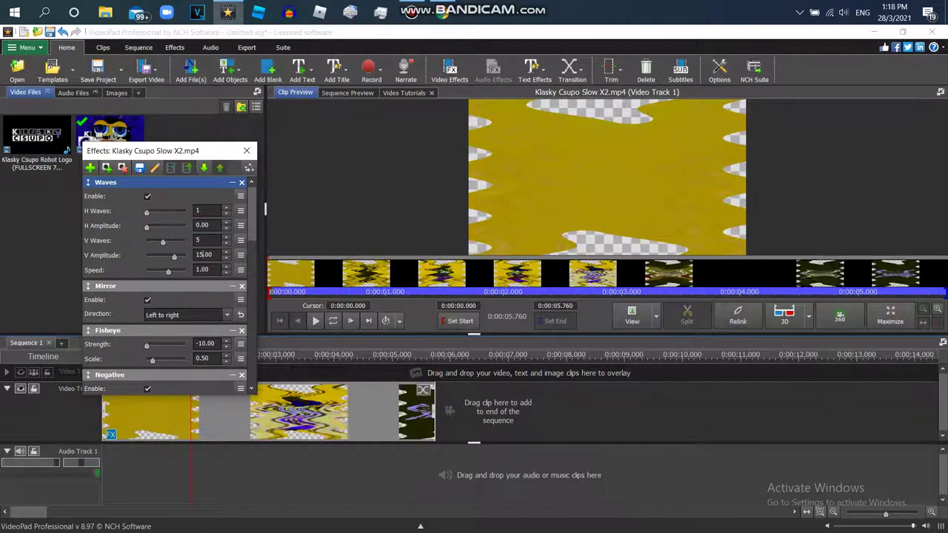
key(BackSpace)
key(BackSpace)
text(2)
drag(209, 255, 202, 254)
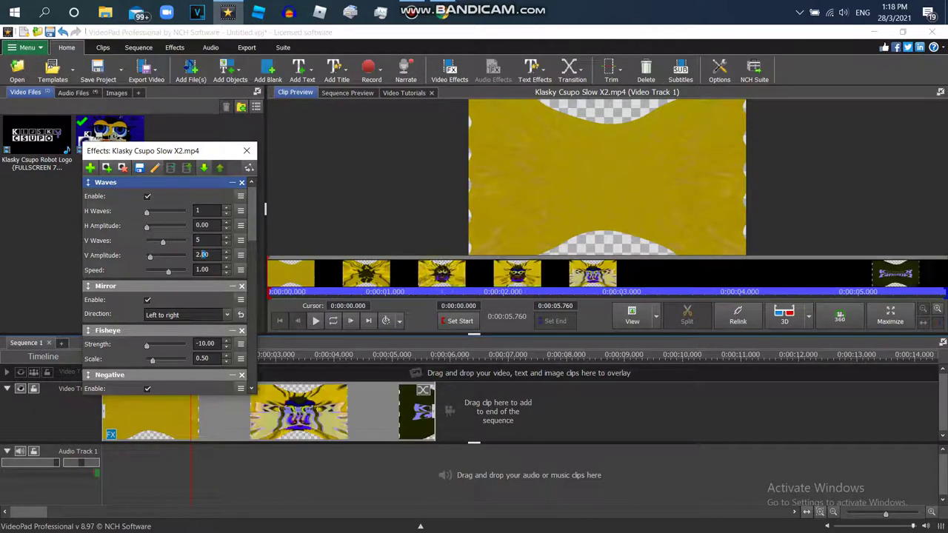
text(5)
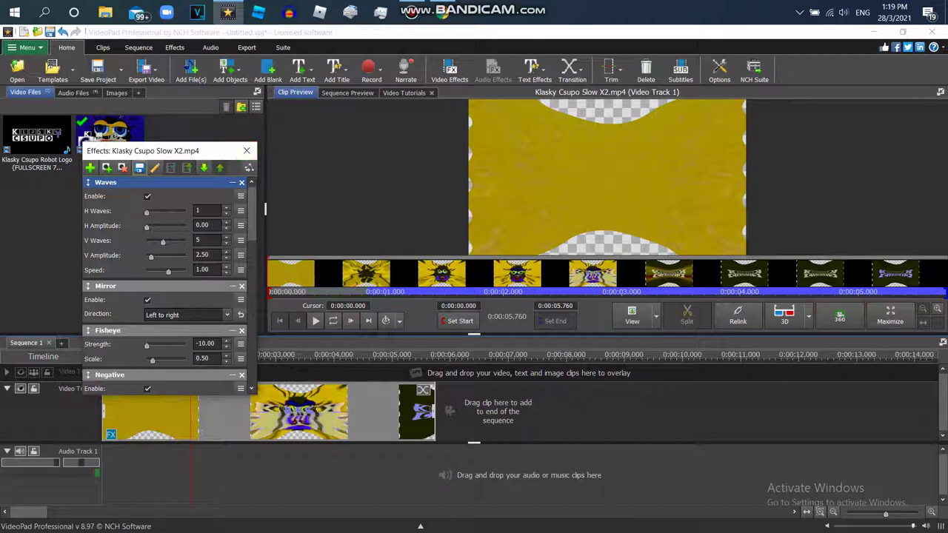
- Save the effect stack as a template named G Major 677 and close the clip's effects window
click(139, 167)
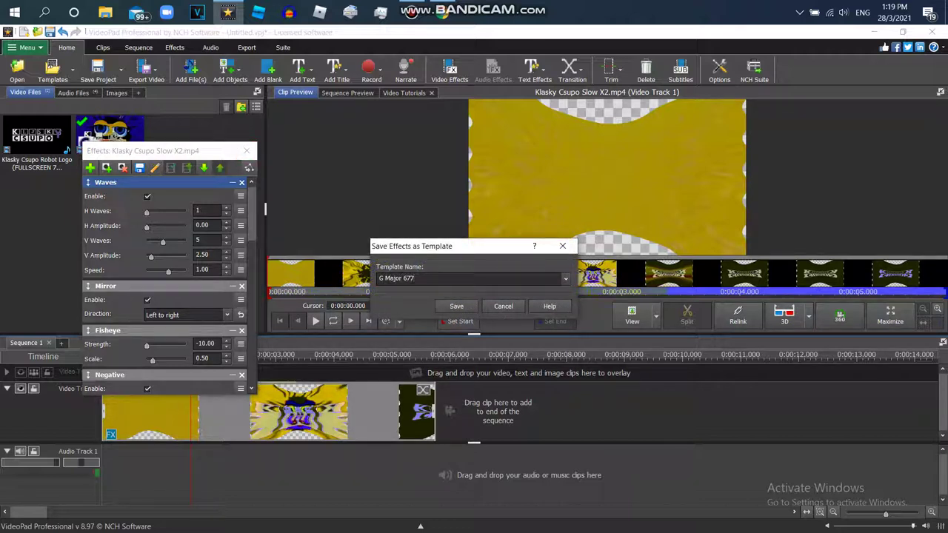
key(Return)
click(247, 150)
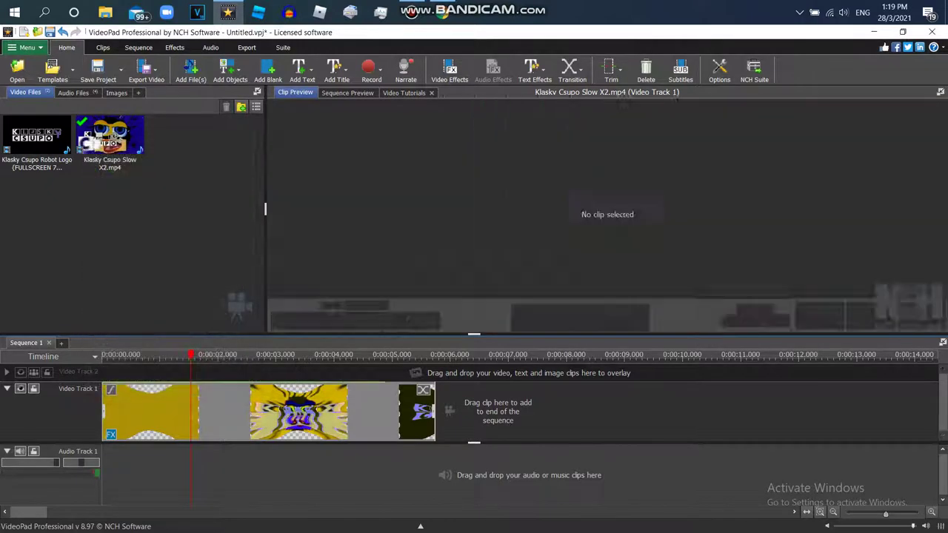
- Start importing a media file and browse to the Audacity folder in Documents
click(17, 70)
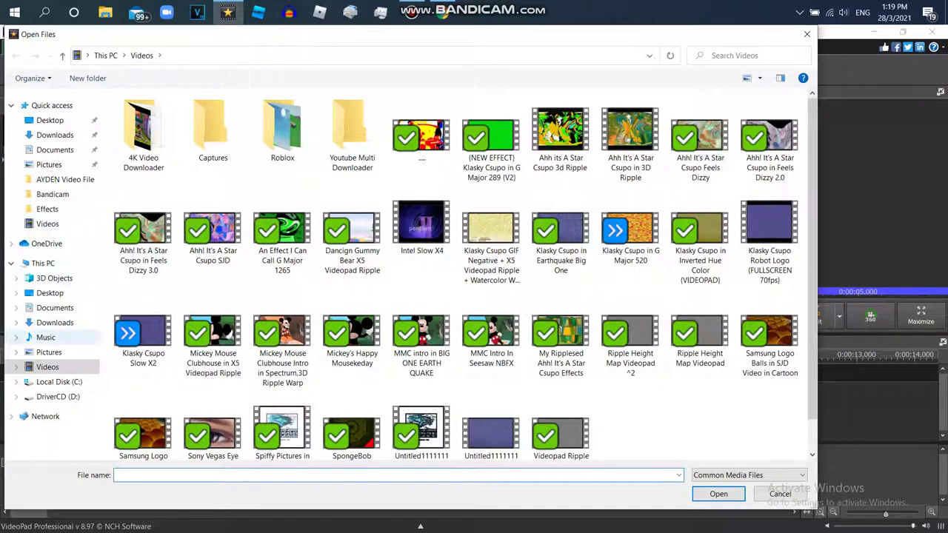
click(45, 337)
click(49, 164)
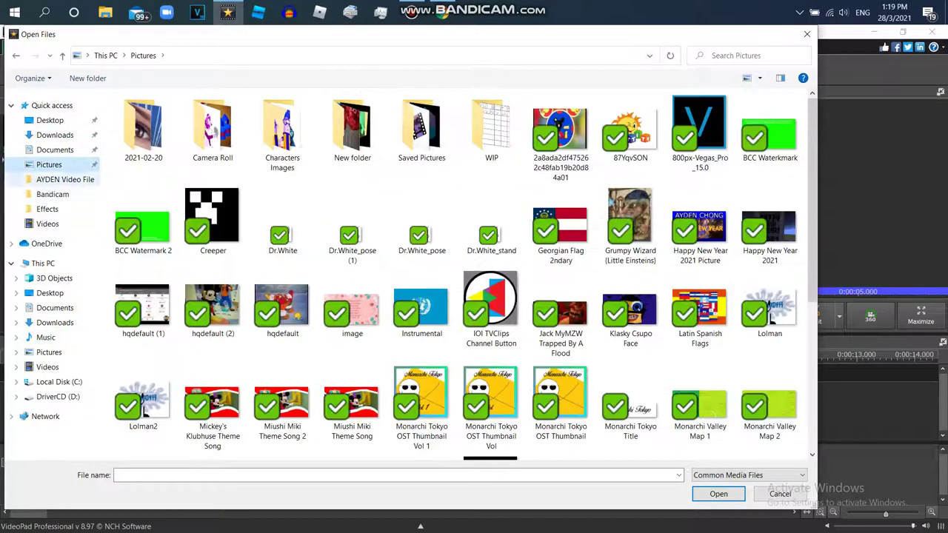
click(65, 179)
click(48, 208)
click(50, 293)
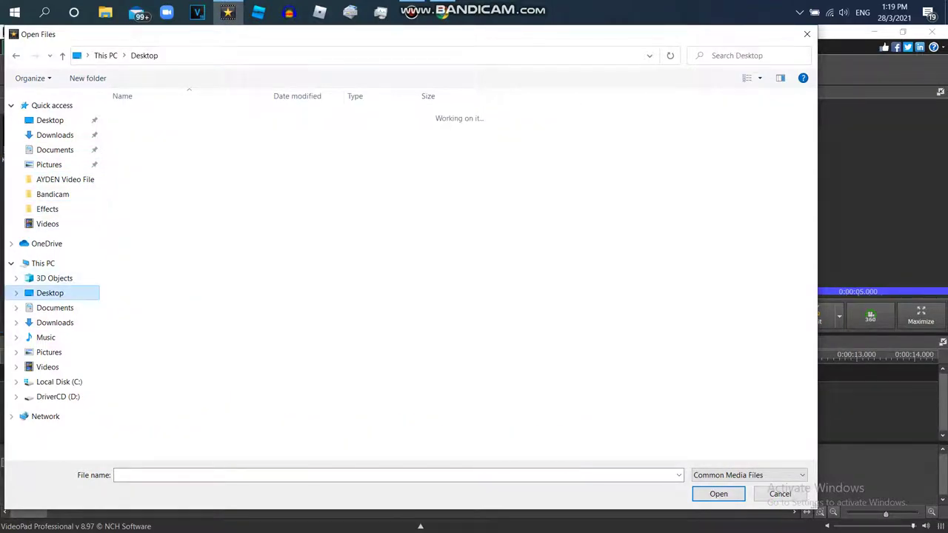
click(54, 308)
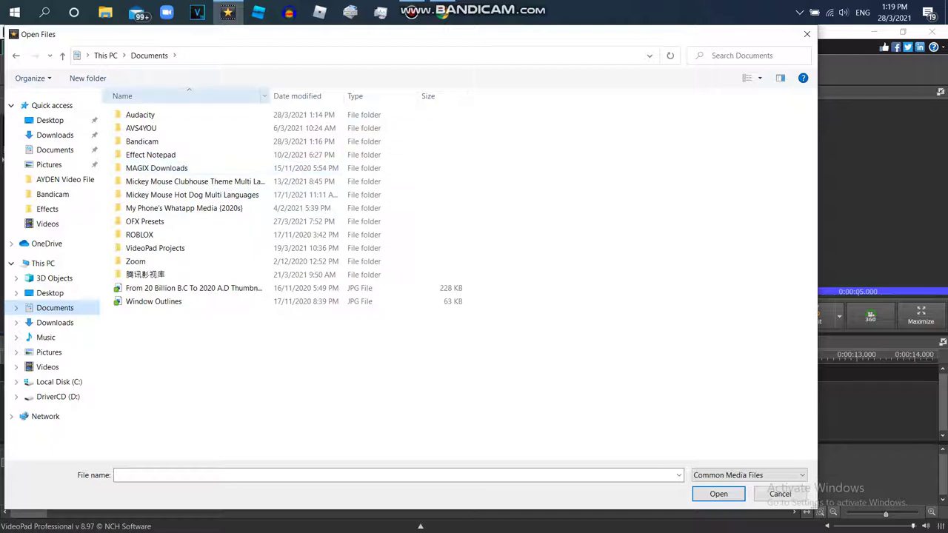
double_click(140, 115)
- Import the audio file Klasky Csupo Robot Logo in G Major 677 and place it at the start of Audio Track 1
click(160, 182)
click(159, 288)
click(160, 315)
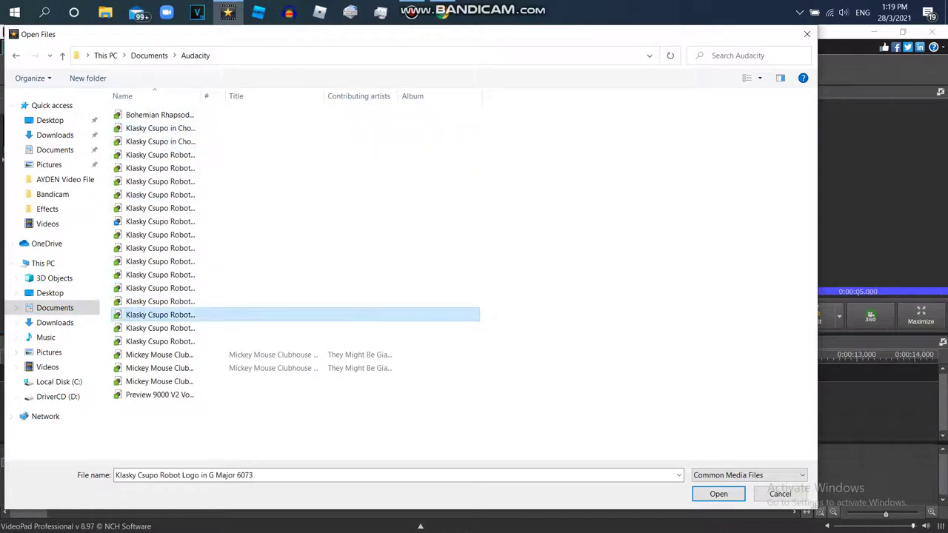
click(159, 262)
click(159, 222)
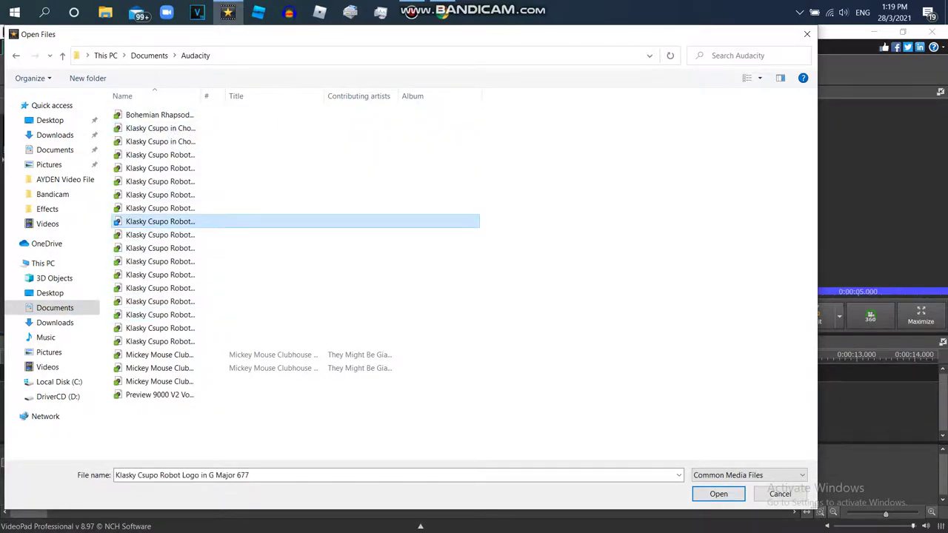
double_click(160, 222)
drag(37, 137, 123, 463)
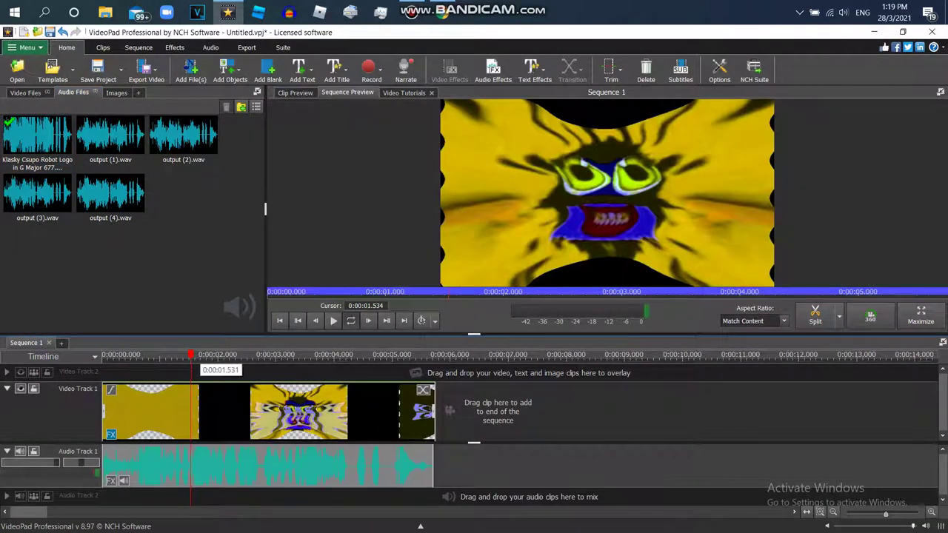
- Return the playhead to the start and export the sequence as a 1920 x 1080 .mp4 video file named Klasky Csupo in G Major 677
drag(191, 356, 103, 356)
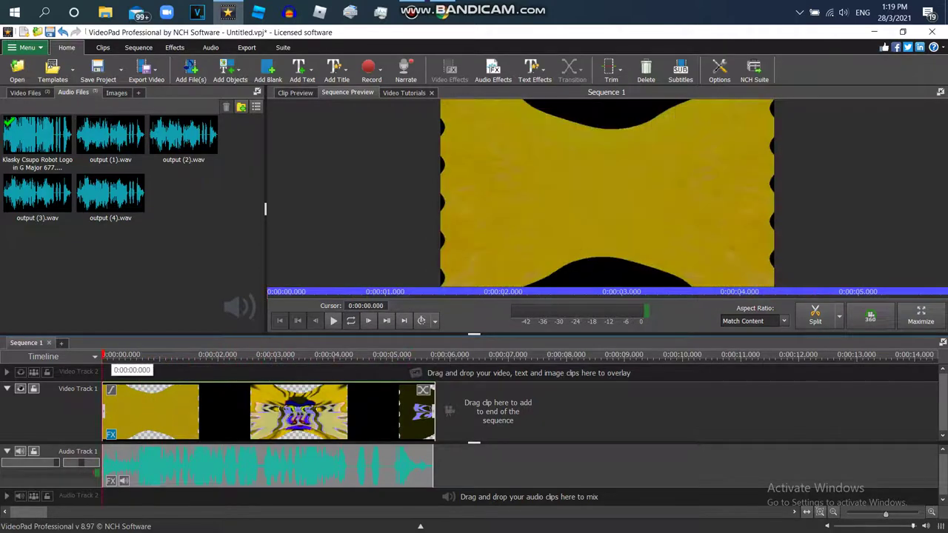
click(146, 70)
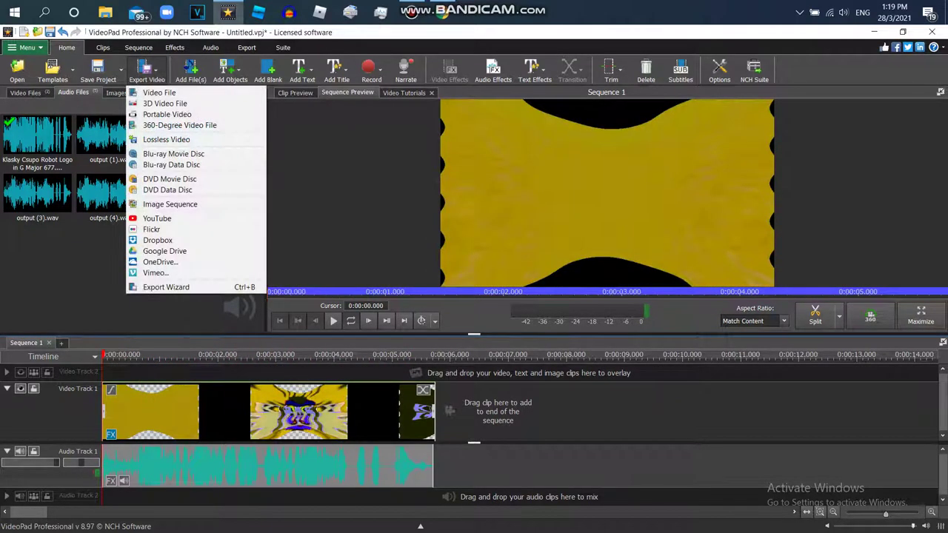
click(160, 92)
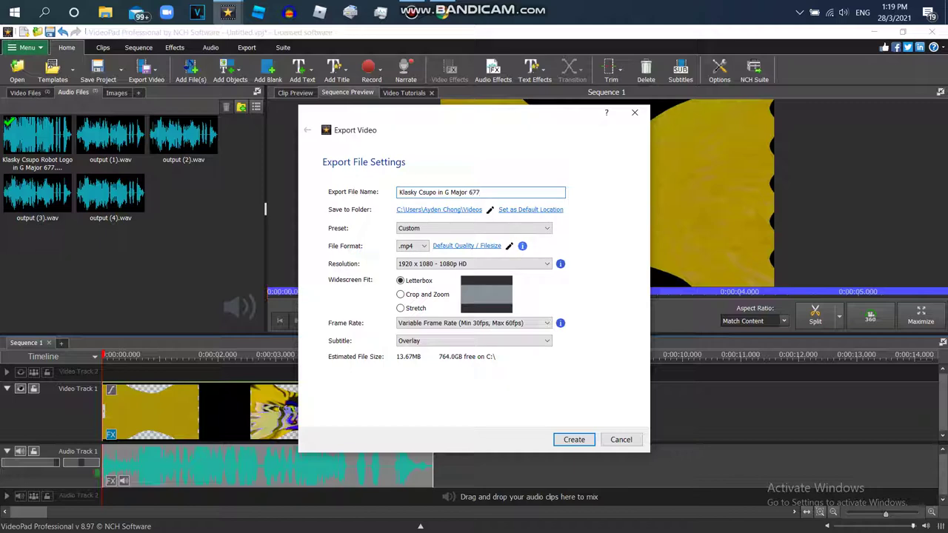
key(Return)
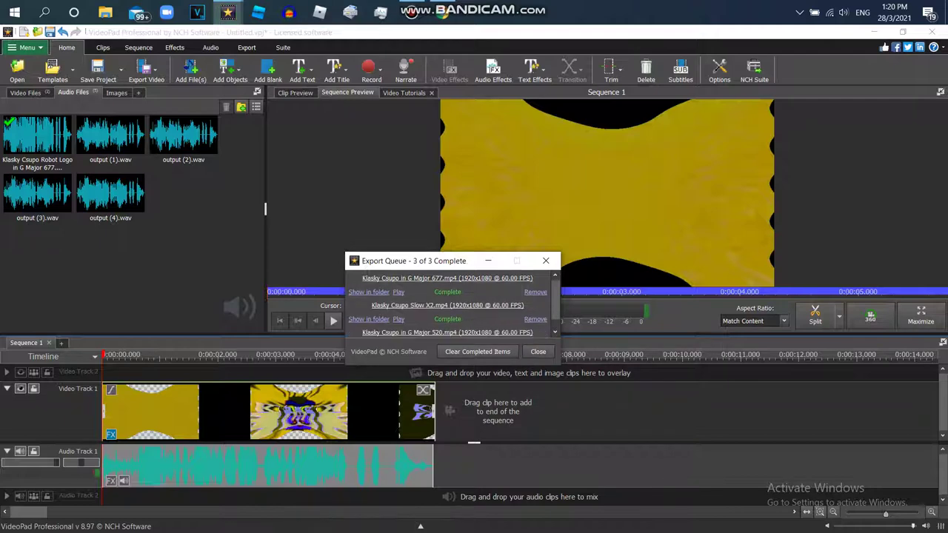
- Close the export queue and delete the video clip and the audio clip from the timeline
click(546, 261)
right_click(330, 409)
click(365, 319)
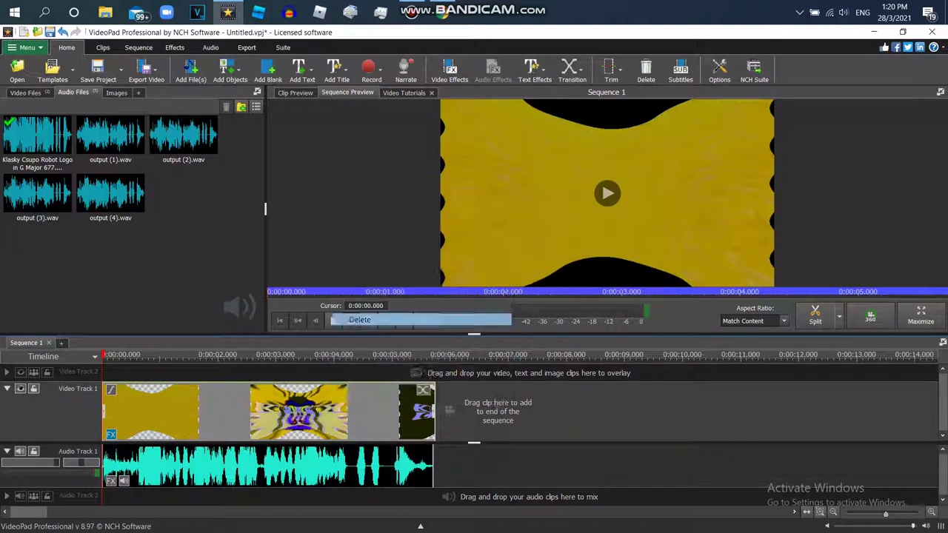
right_click(315, 473)
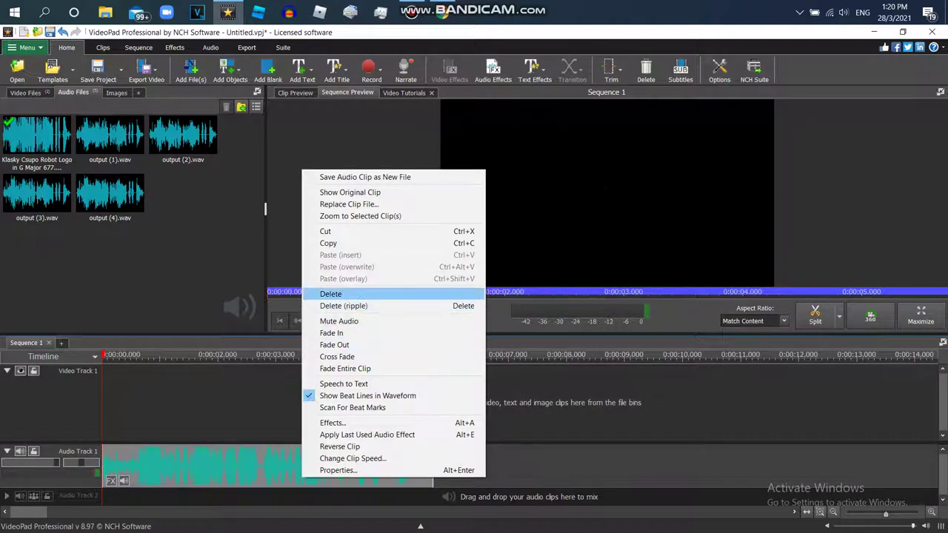
click(349, 293)
- Import Klasky Csupo in G Major 677 from the Videos folder and place it at the start of Video Track 1
click(17, 70)
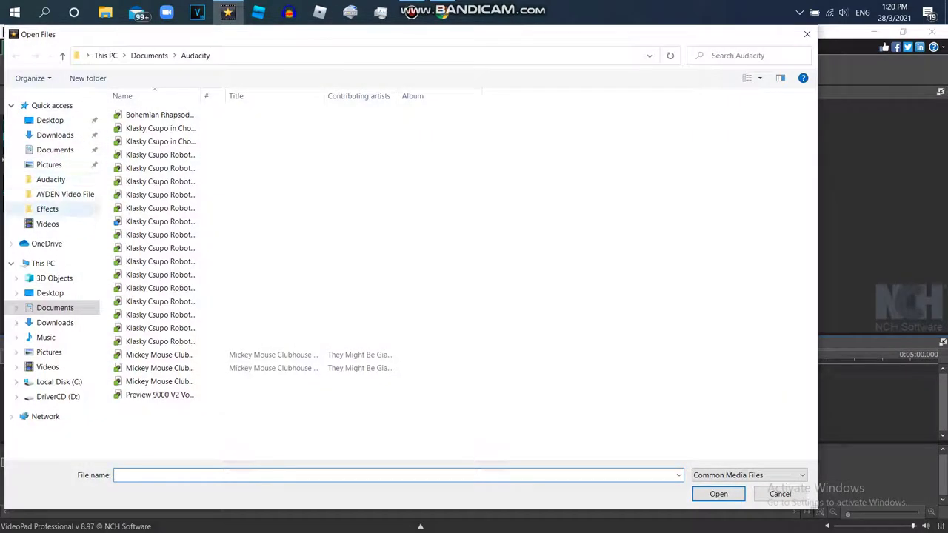
click(48, 367)
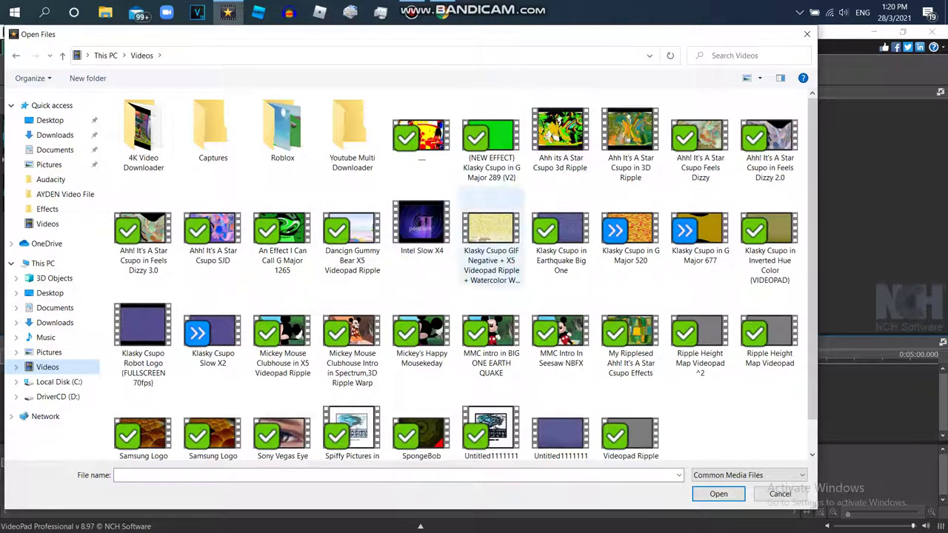
double_click(700, 229)
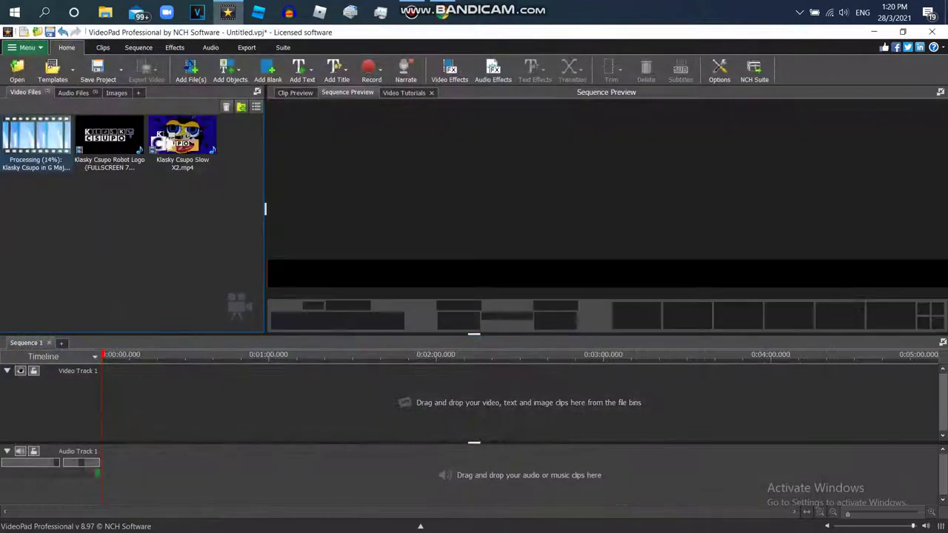
drag(36, 140, 144, 401)
- Play back the Klasky Csupo in G Major 677 clip, then replay it from the start of the sequence
click(333, 321)
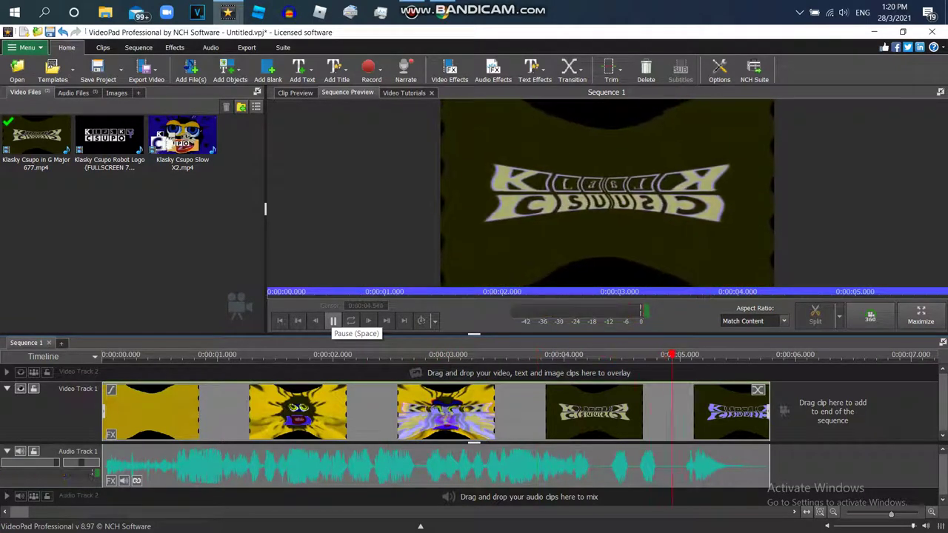
click(334, 321)
drag(312, 355, 102, 355)
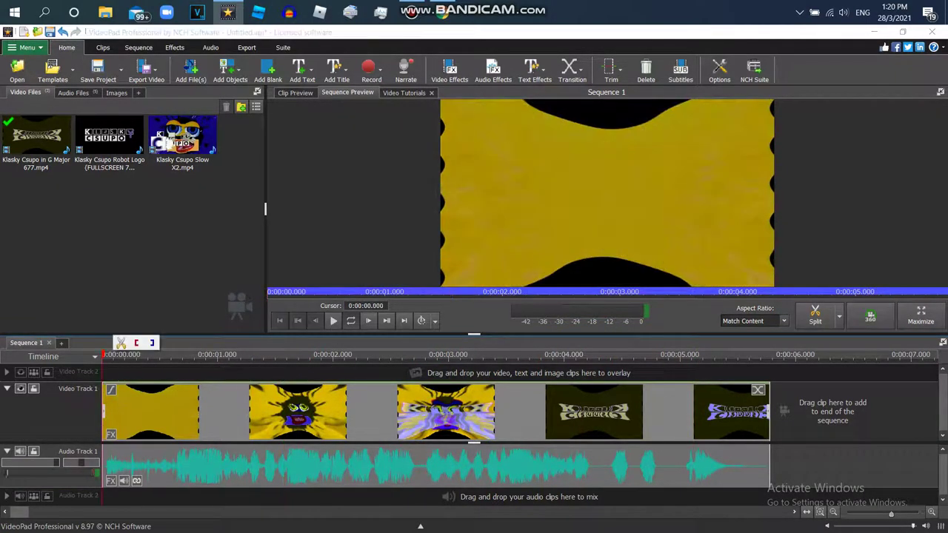
click(334, 321)
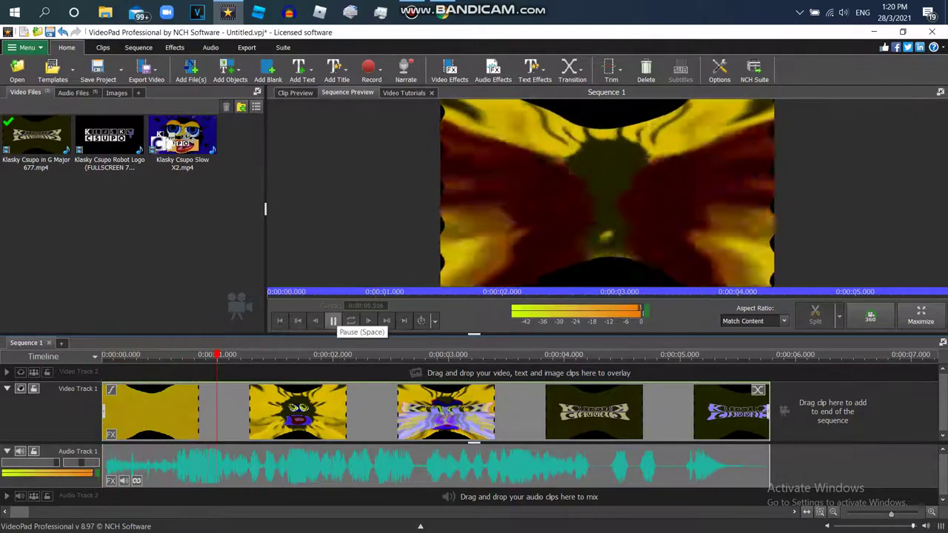
click(333, 321)
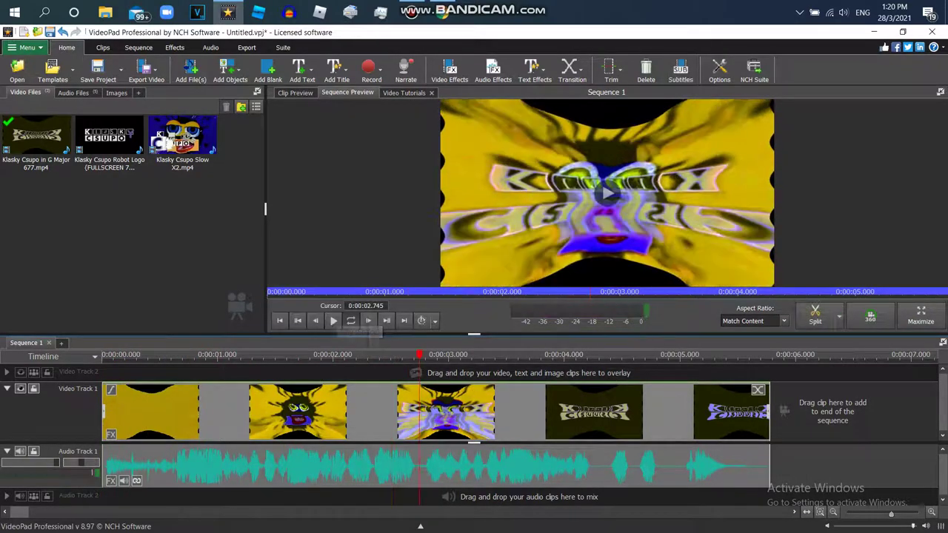
- Delete the G Major 677 clip from the timeline and place the Klasky Csupo Robot Logo clip at the start of Video Track 1
right_click(370, 406)
click(398, 311)
drag(109, 141, 111, 404)
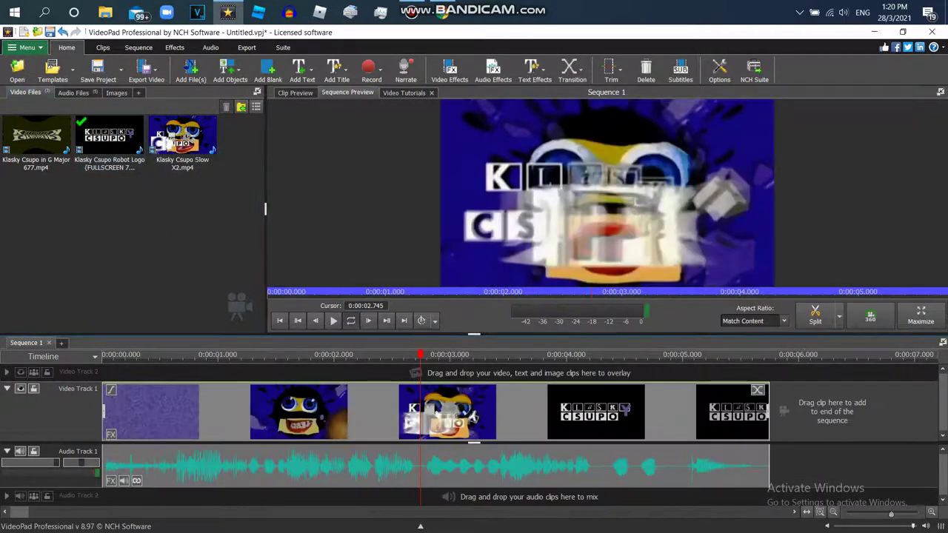
- Set the Klasky Csupo Robot Logo clip's speed to 25% and play back the slowed clip
right_click(201, 422)
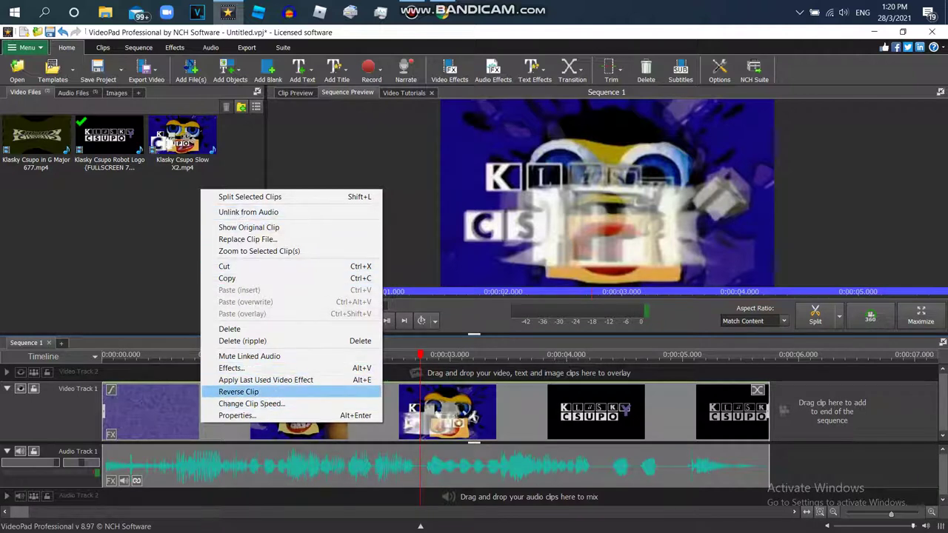
click(252, 404)
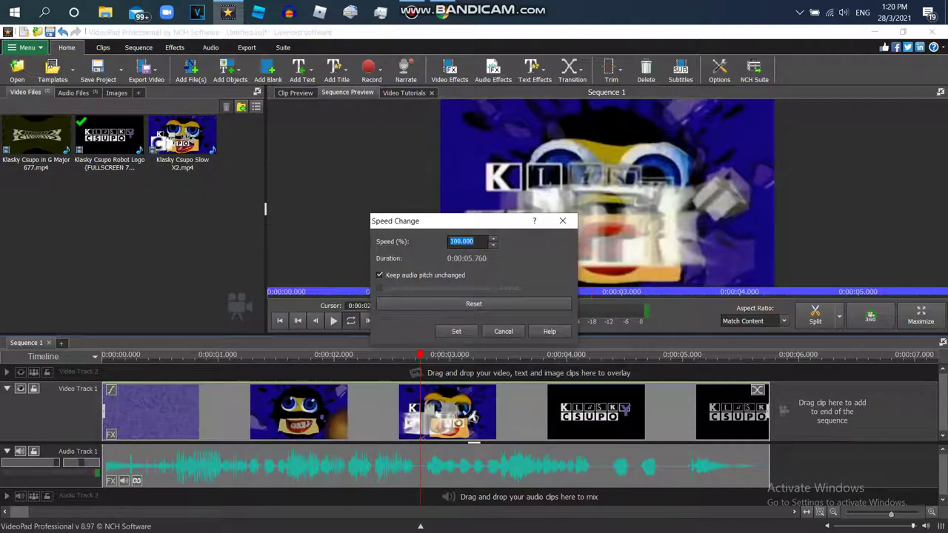
text(25)
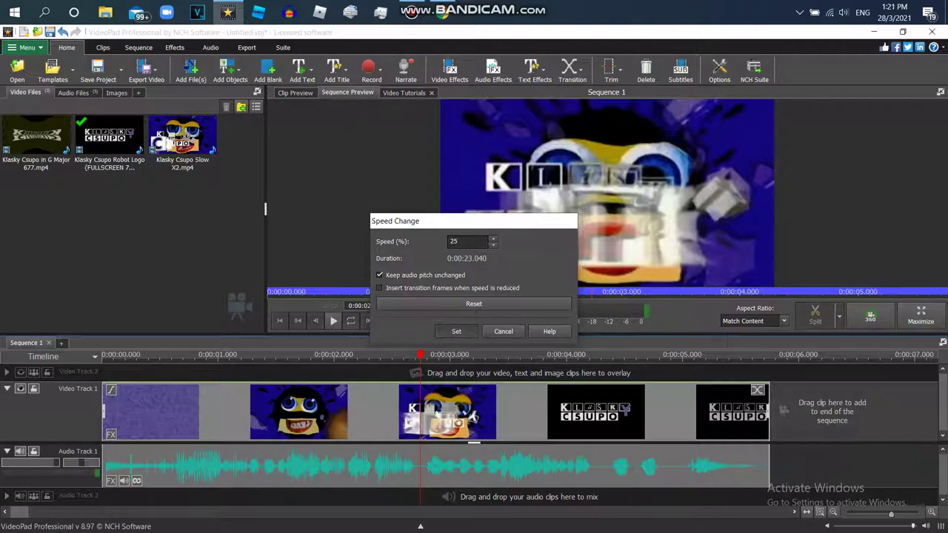
key(Return)
click(333, 321)
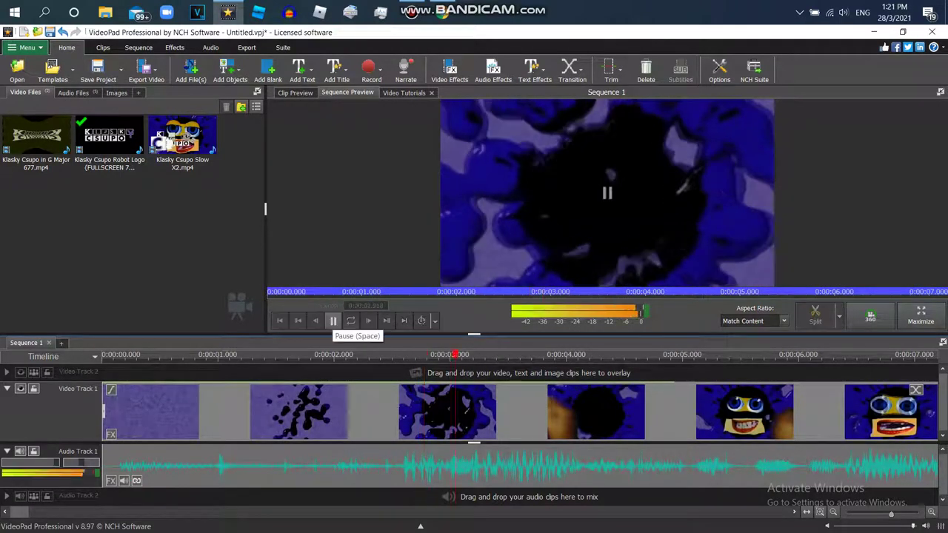
click(331, 355)
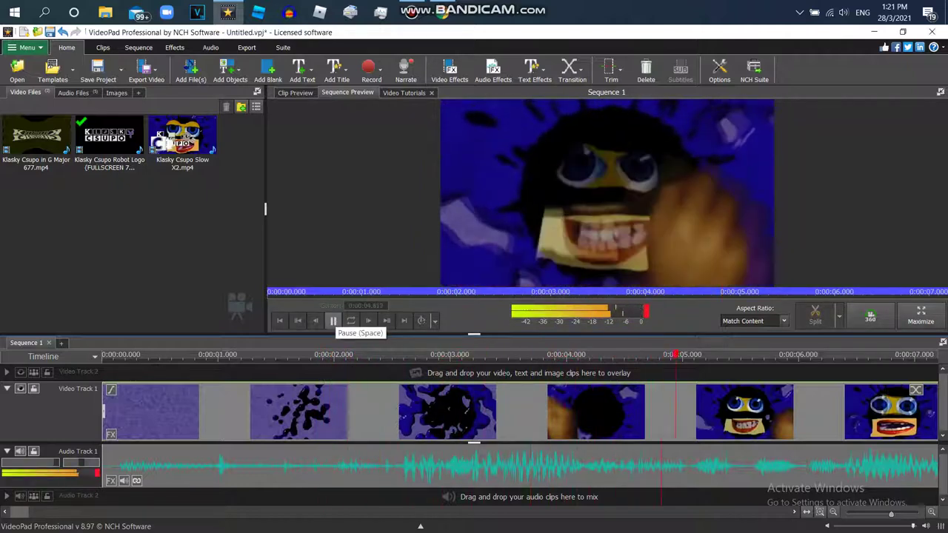
- Stop the playback and export the slowed sequence as the video file Klasky Csupo Slow X4 No Pitch, in .mp4 format at 1920 x 1080
click(333, 321)
click(146, 70)
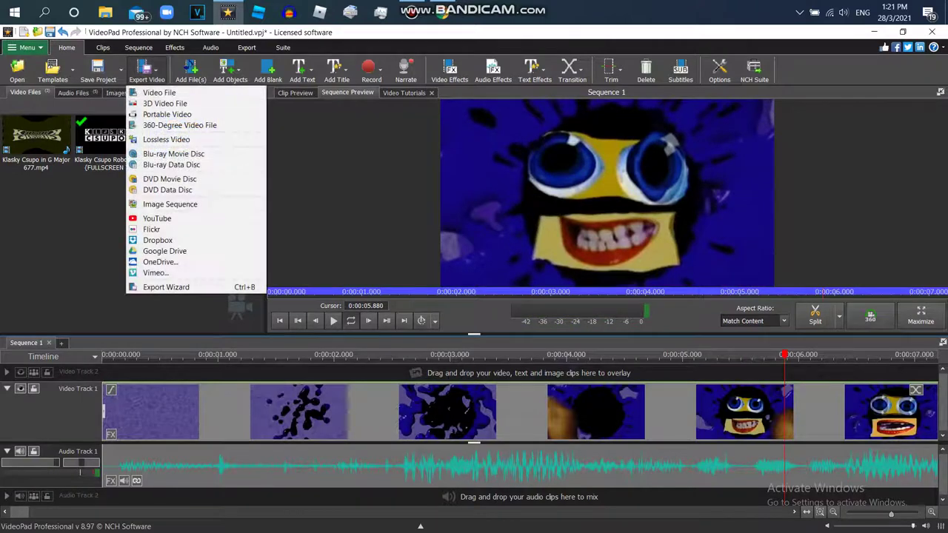
click(160, 92)
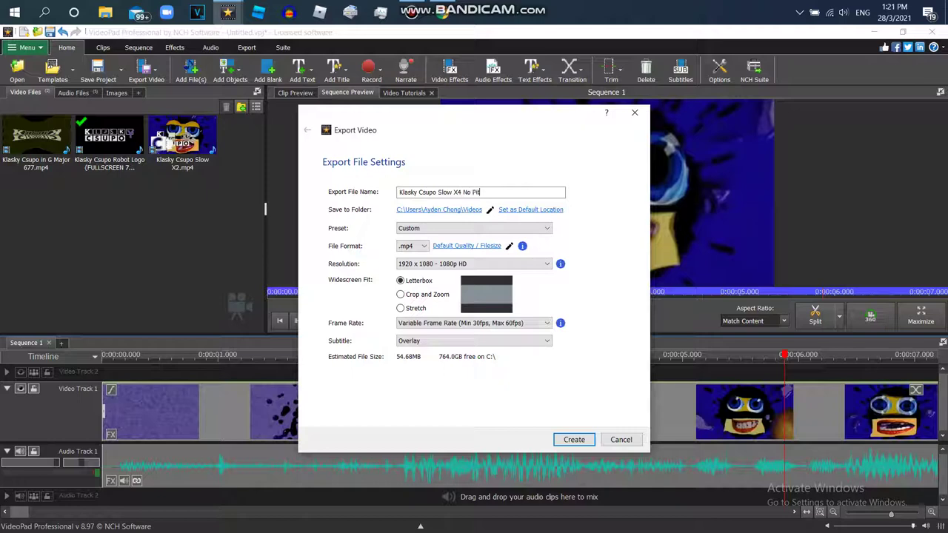
click(574, 439)
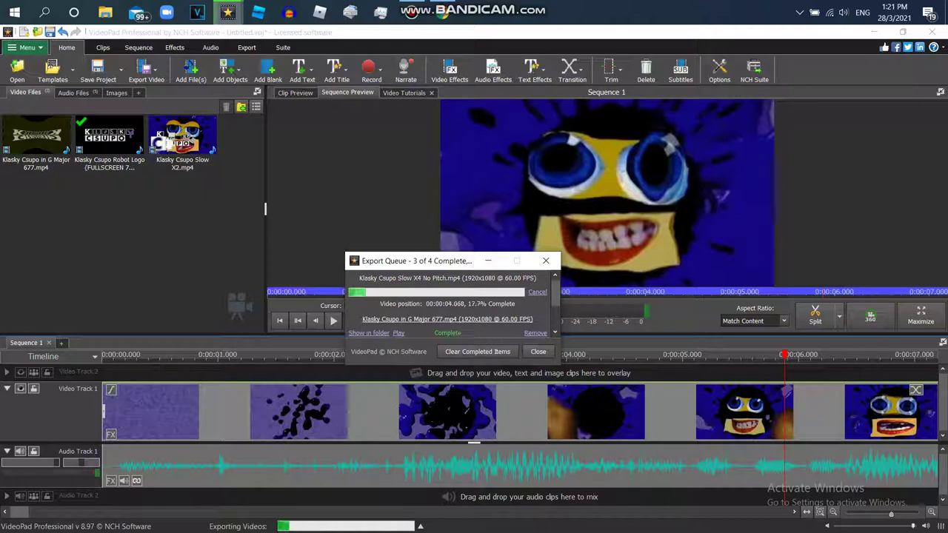
drag(444, 261, 561, 182)
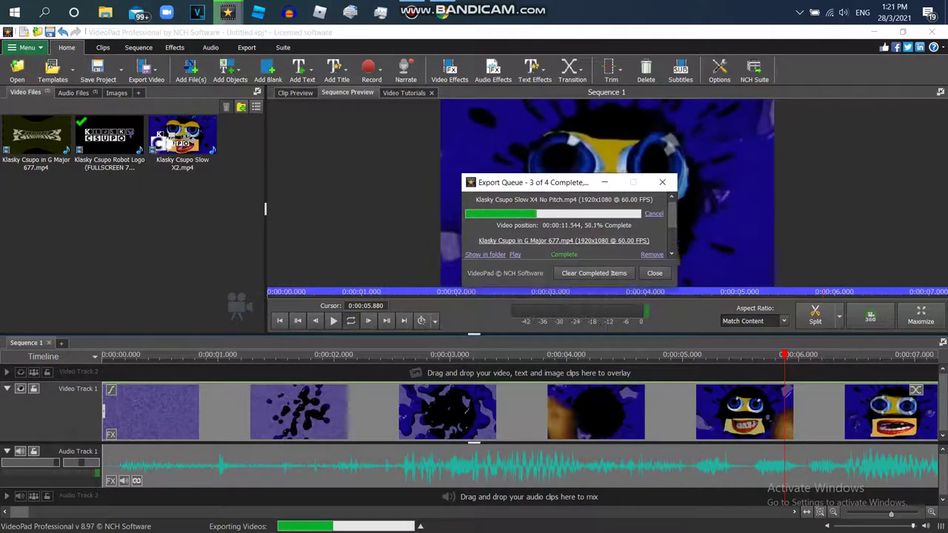
click(662, 183)
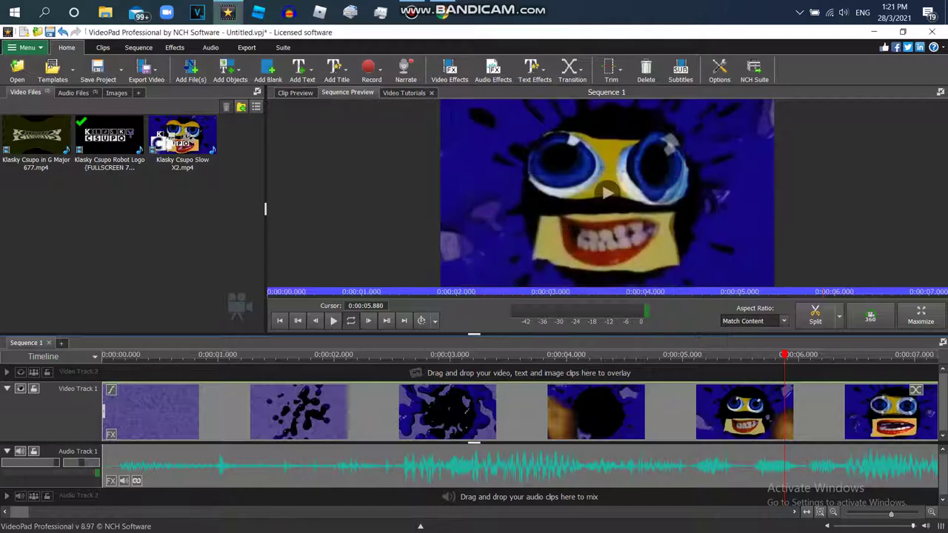
- Replace the slowed clip at the start of Video Track 1 with Klasky Csupo Slow X4 No Pitch, imported from the Videos folder
right_click(203, 422)
click(231, 329)
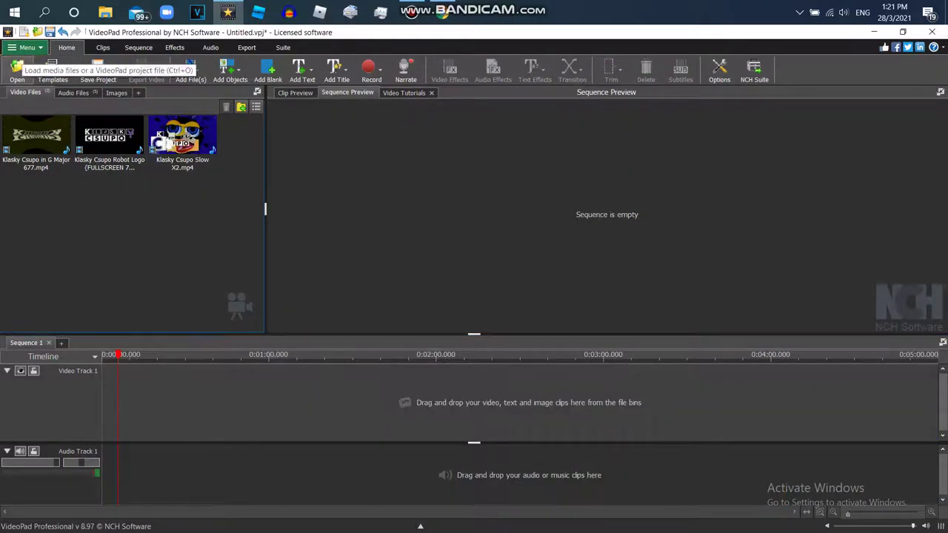
click(17, 69)
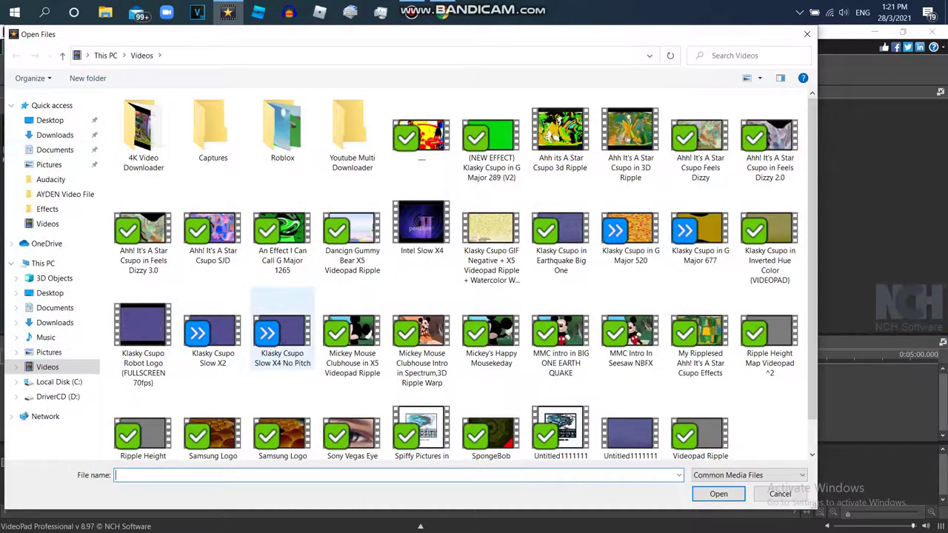
double_click(283, 335)
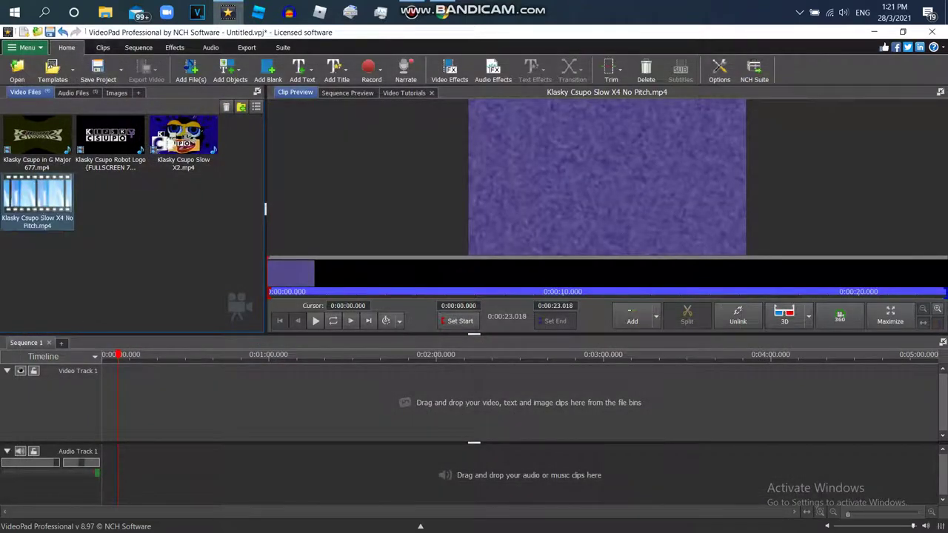
drag(37, 196, 184, 394)
- Apply the G Major 677 effect template to the Klasky Csupo Slow X4 No Pitch clip and play back the result
click(112, 435)
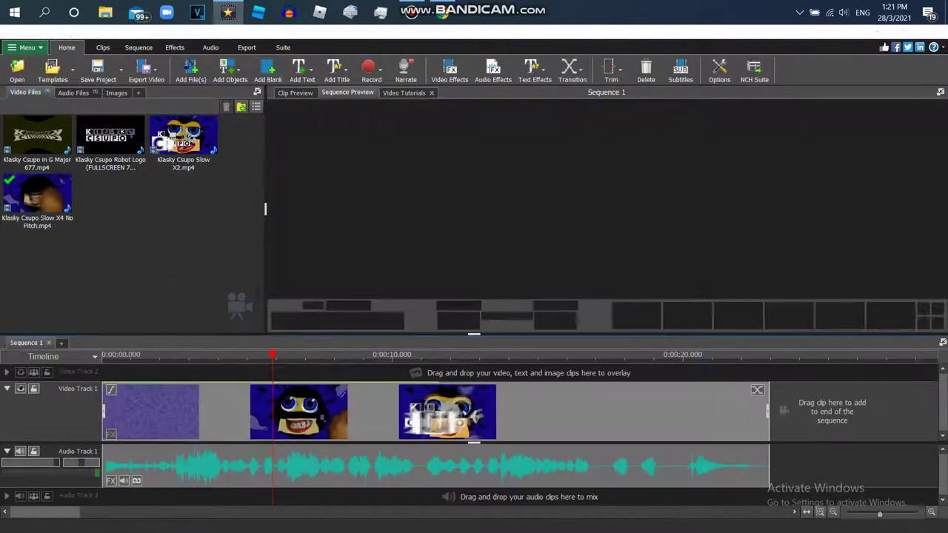
scroll(222, 314, down, 10)
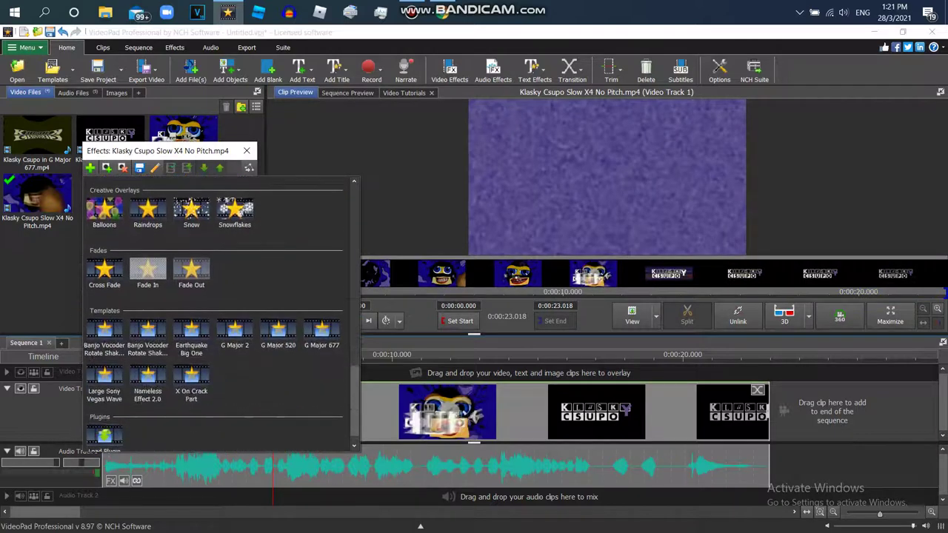
click(322, 334)
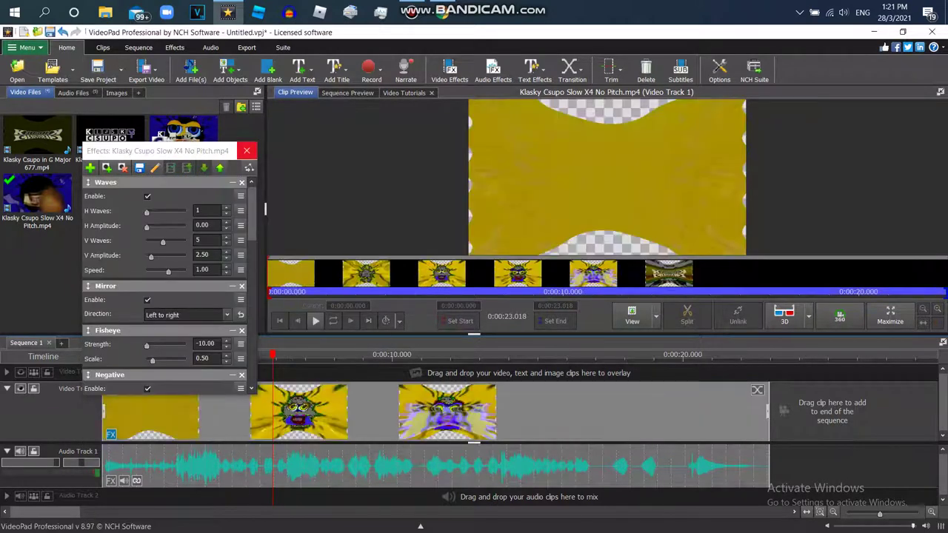
click(247, 151)
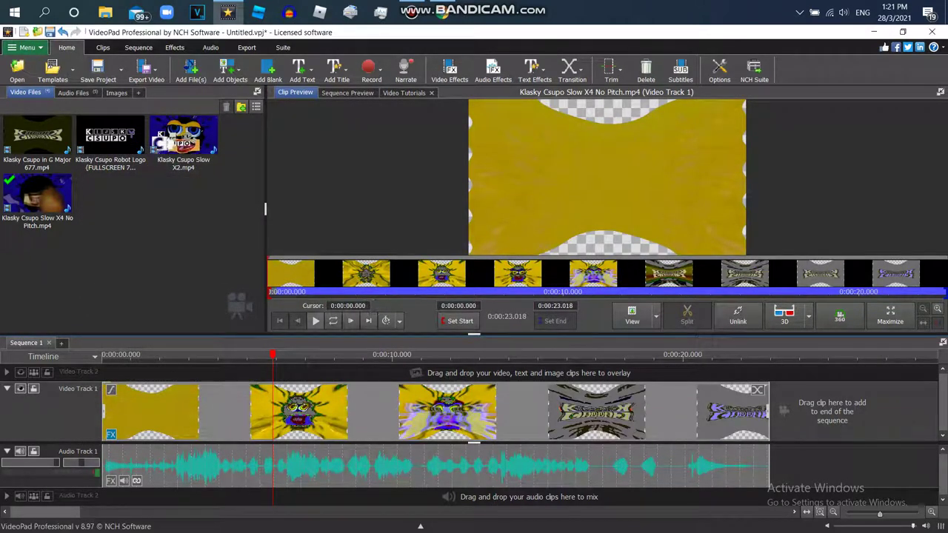
click(315, 320)
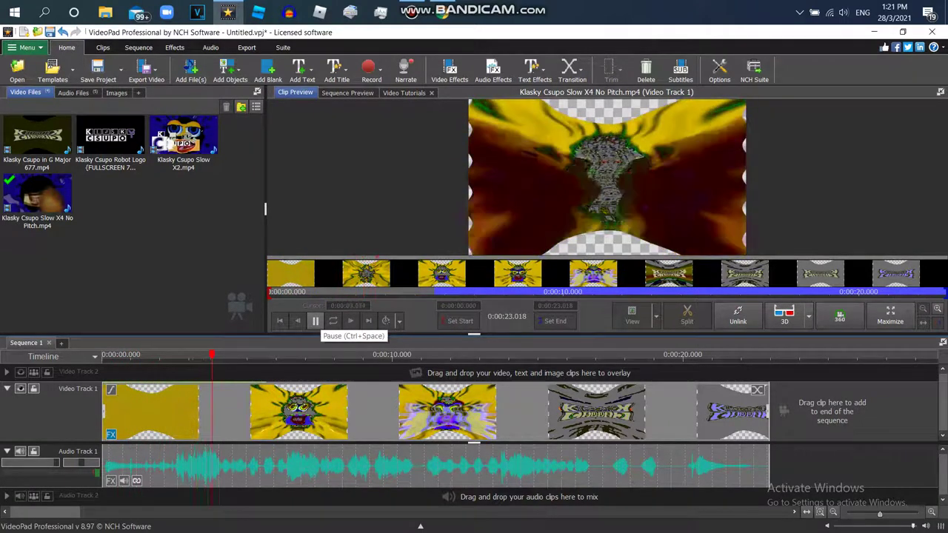
click(315, 321)
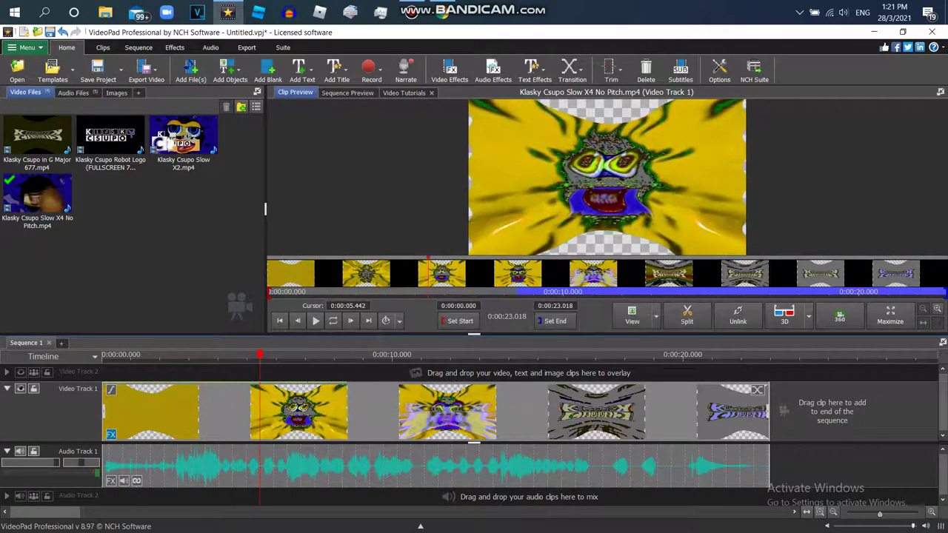
- Set the Saturation effect of the Klasky Csupo Slow X4 No Pitch clip to 100
click(111, 435)
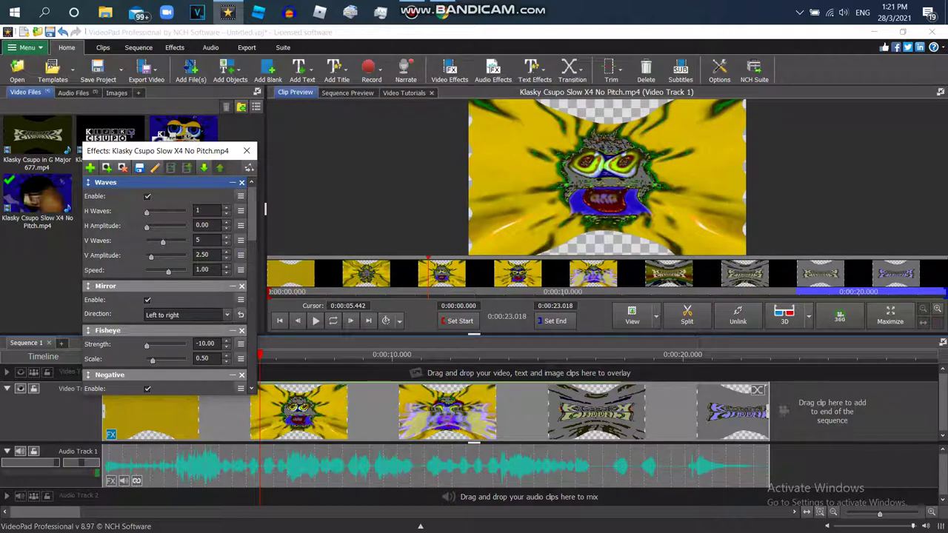
scroll(168, 286, down, 5)
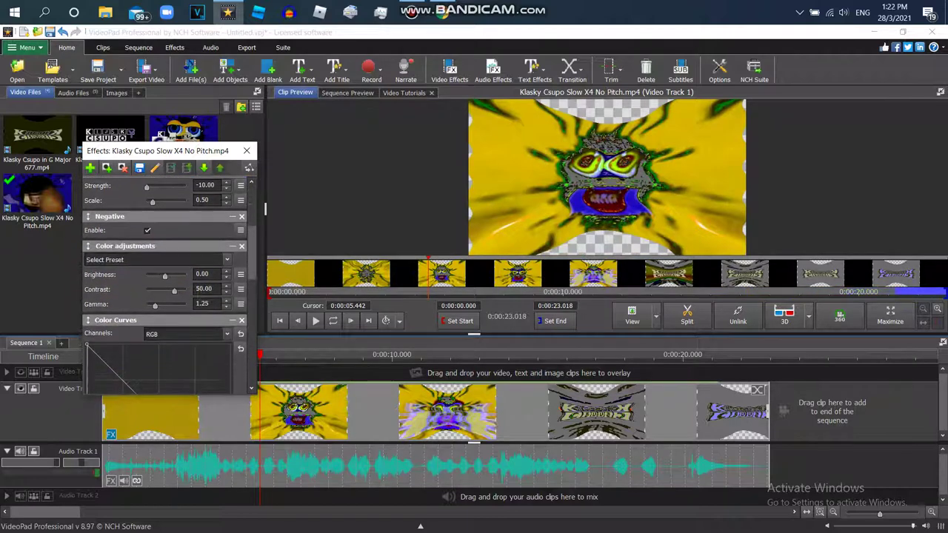
scroll(168, 285, down, 5)
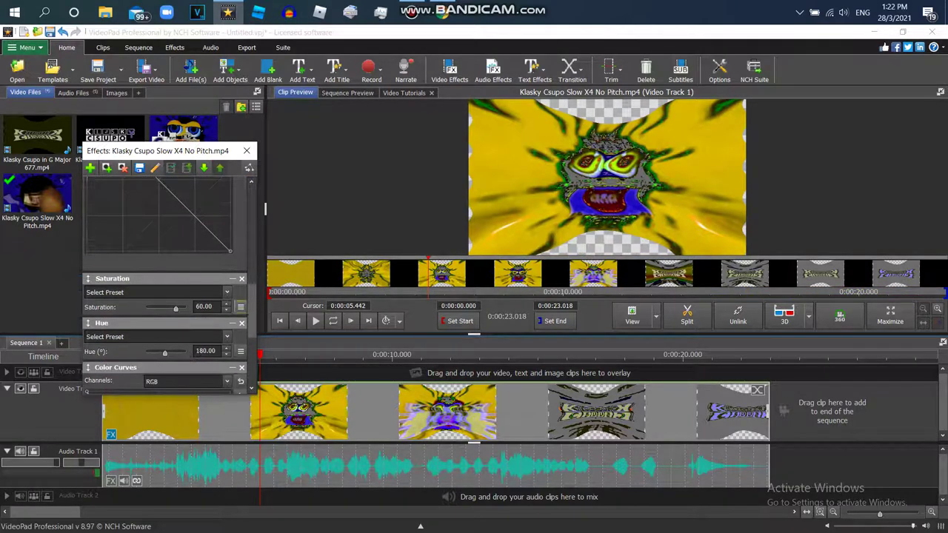
drag(175, 308, 178, 309)
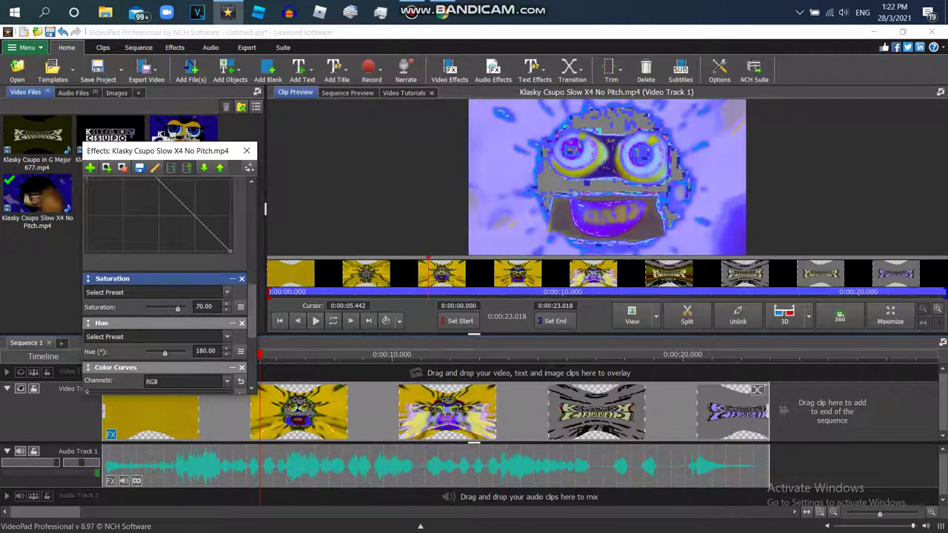
scroll(166, 286, up, 1)
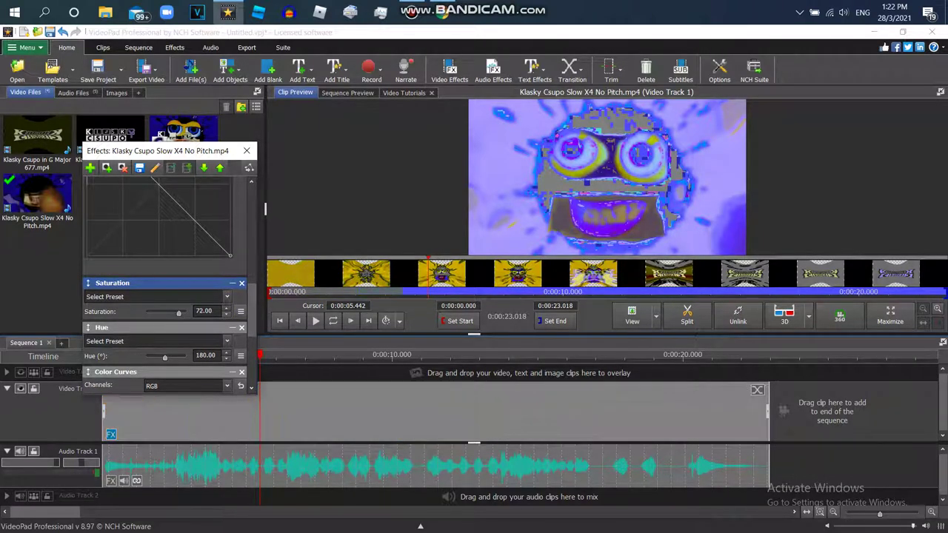
drag(178, 312, 183, 311)
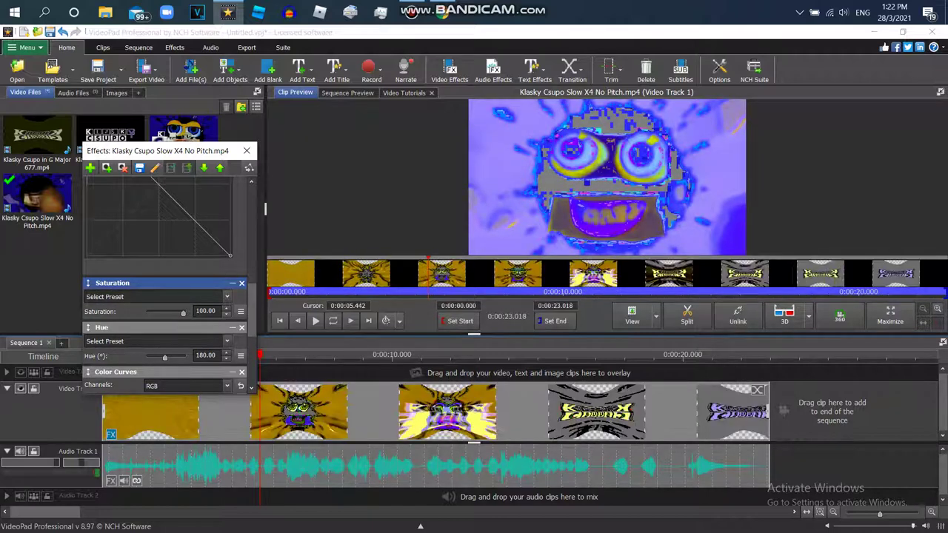
- Examine the clip's Saturation, Hue and two Color Curves effects, comparing how the preview looks at each stage of the chain
scroll(165, 285, up, 5)
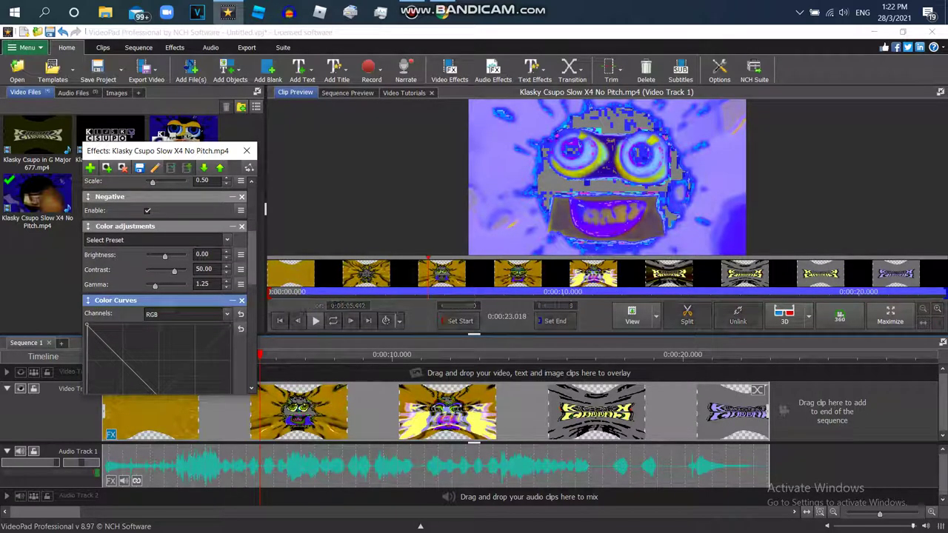
scroll(169, 285, down, 5)
scroll(165, 285, down, 1)
scroll(164, 285, up, 1)
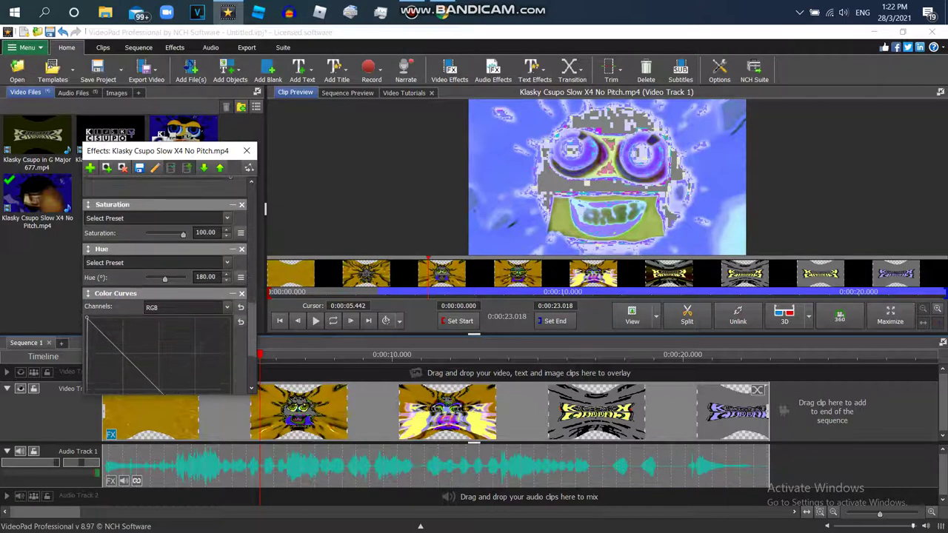
scroll(164, 285, down, 2)
scroll(164, 285, up, 2)
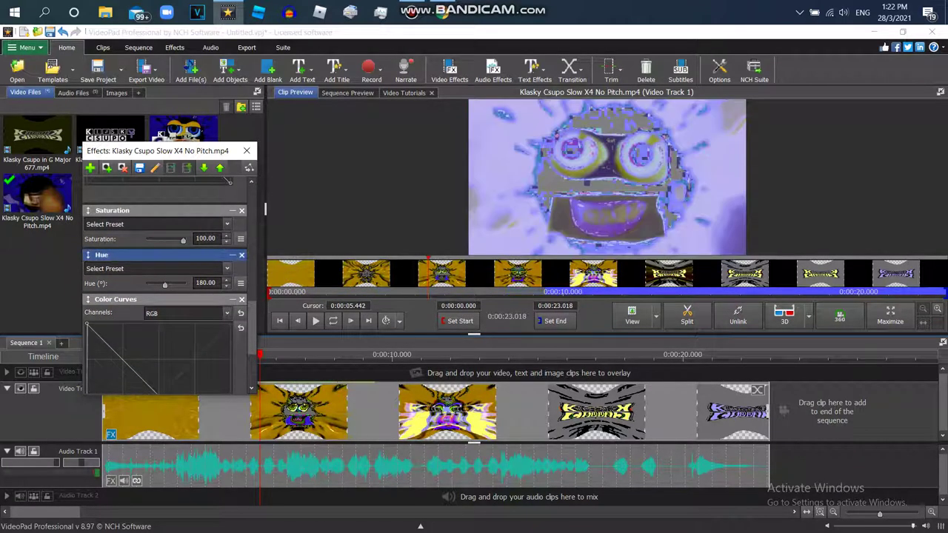
scroll(169, 285, up, 1)
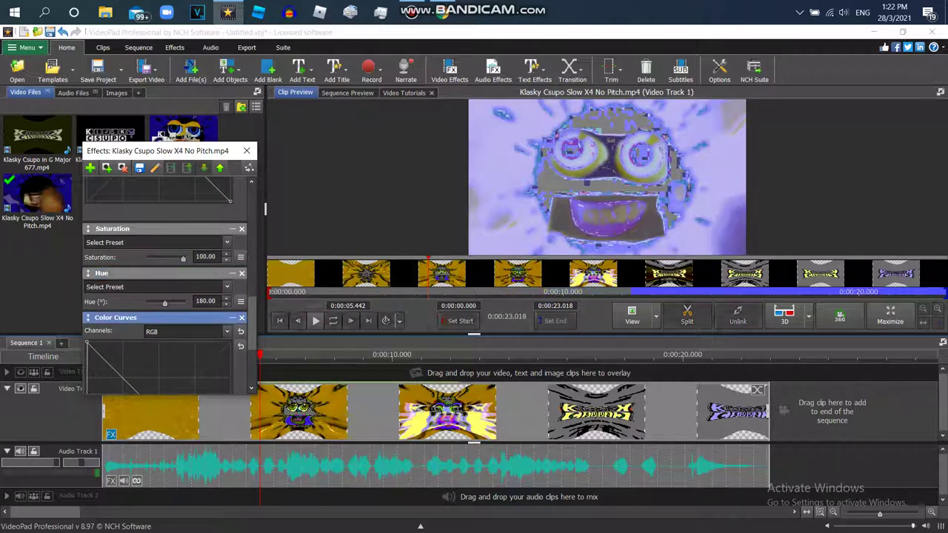
scroll(169, 297, down, 2)
scroll(169, 281, down, 4)
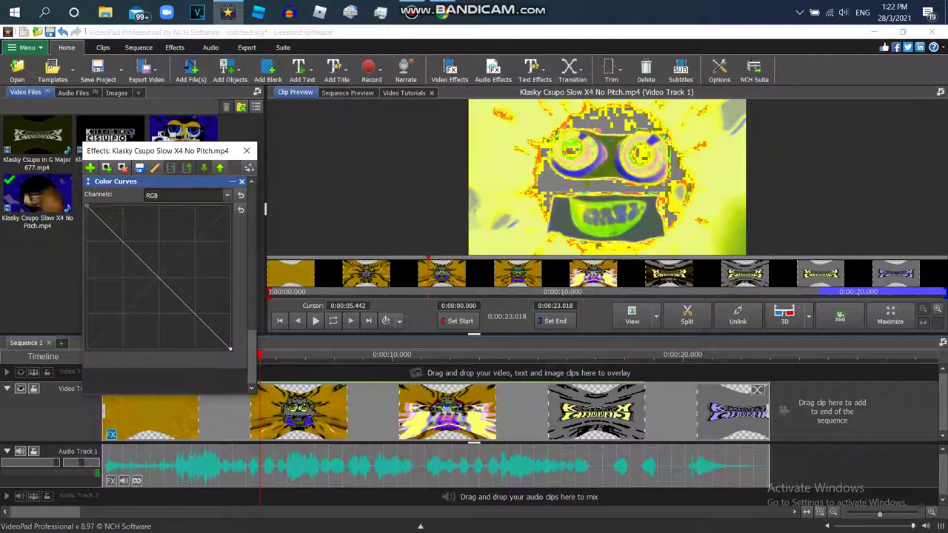
scroll(169, 282, up, 8)
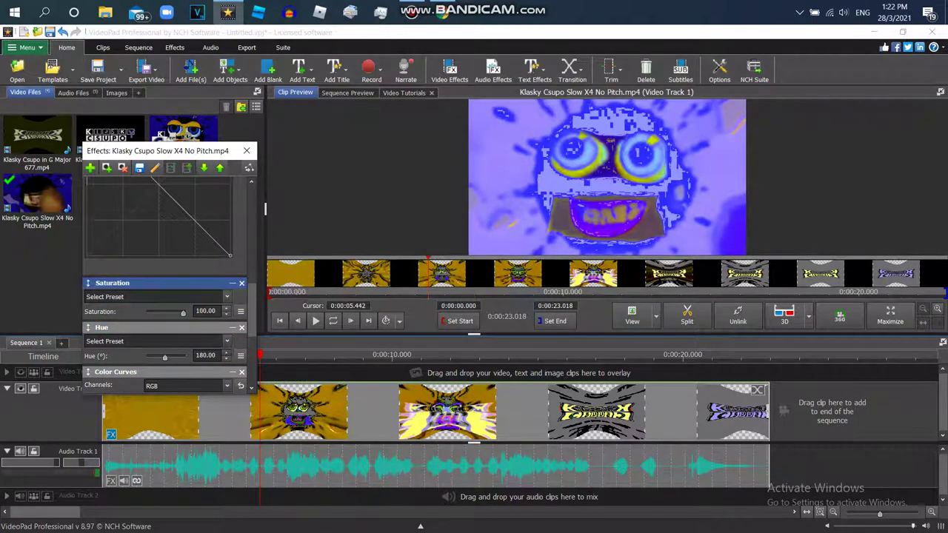
scroll(167, 286, down, 3)
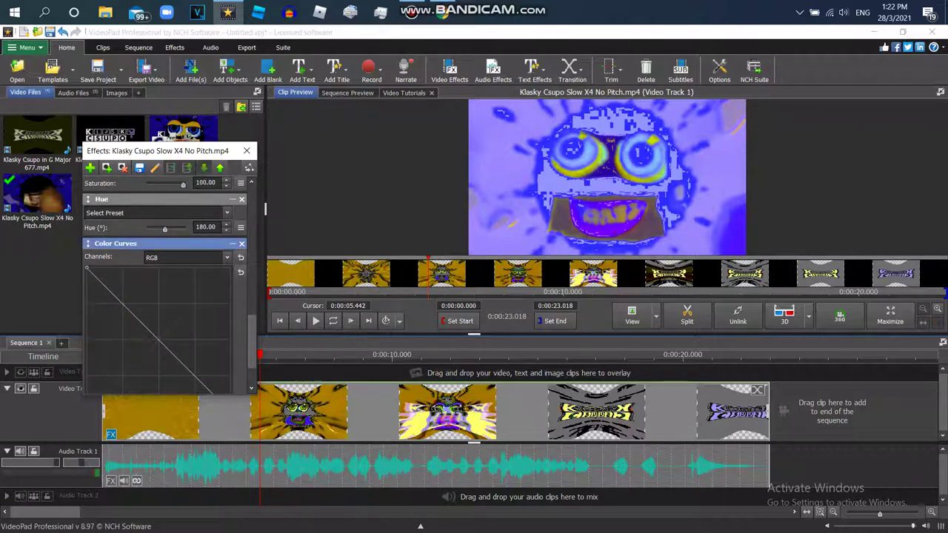
scroll(165, 285, down, 2)
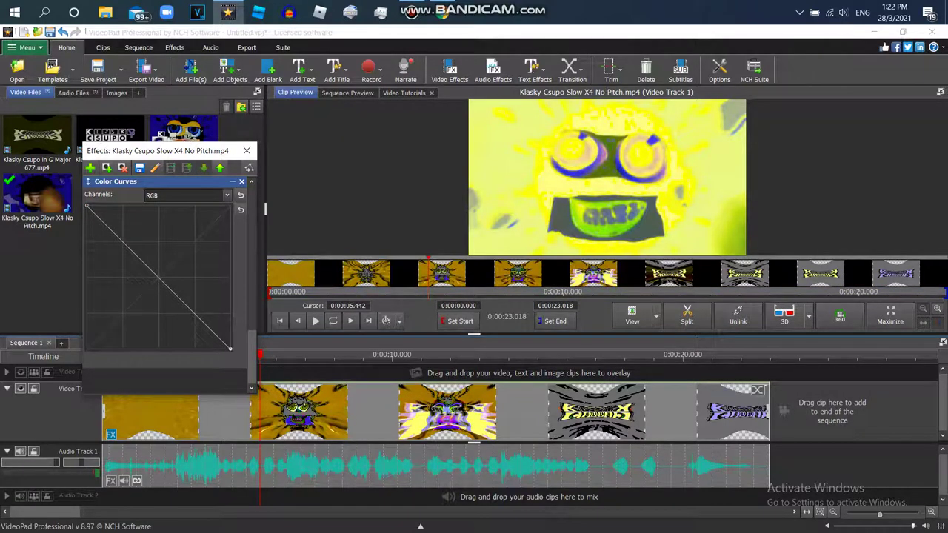
- Switch the Color Curves effect below Hue to the Blue channel and preview the clip at the Saturation effect
click(227, 195)
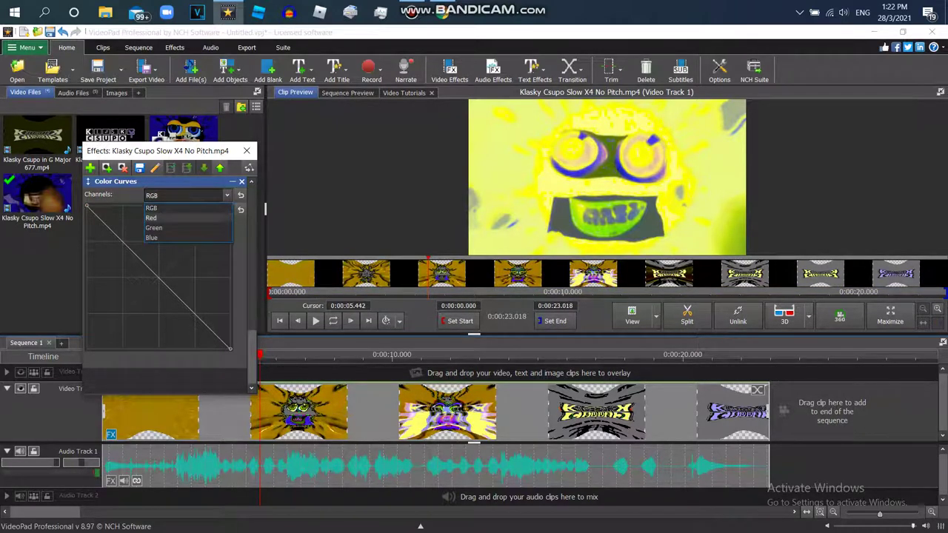
click(227, 194)
click(156, 237)
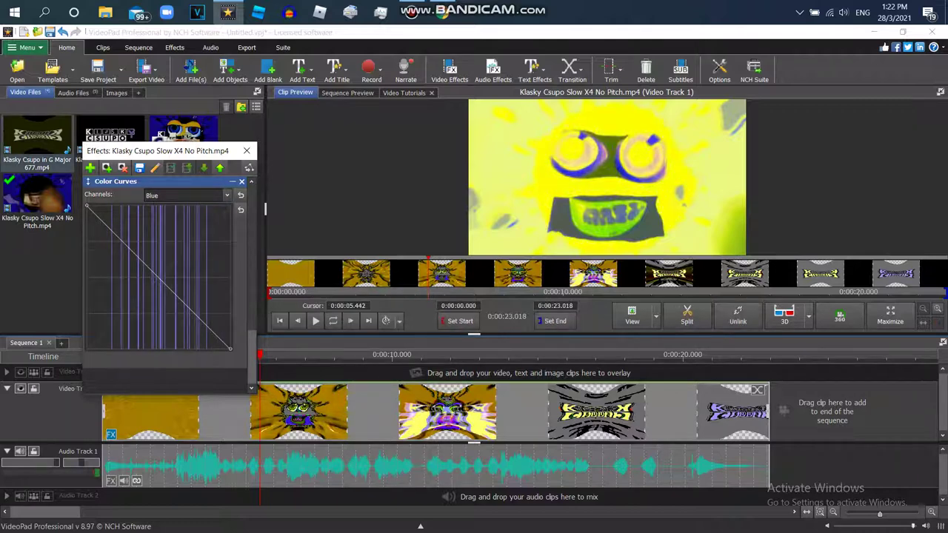
scroll(167, 285, up, 4)
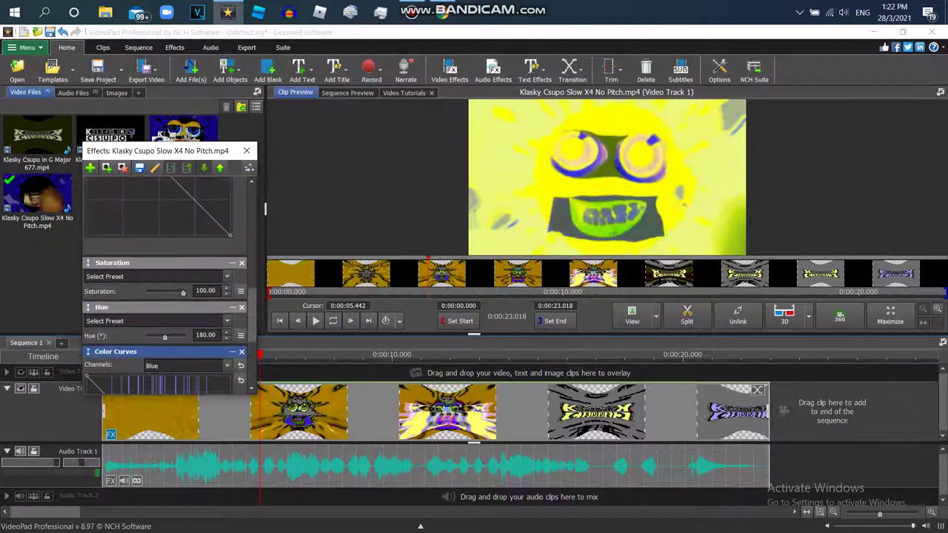
click(241, 308)
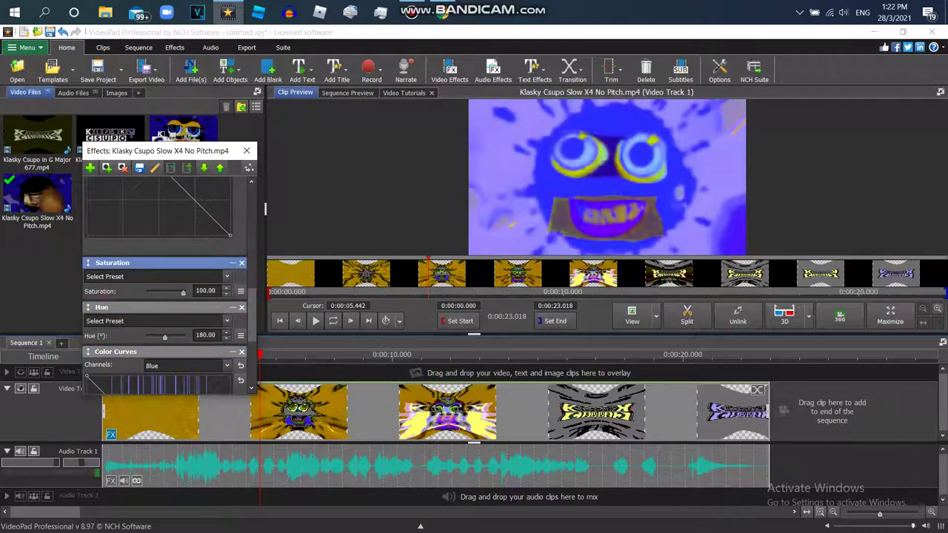
- Set the gamma in the clip's Color adjustments effect to 1.86
scroll(167, 282, up, 5)
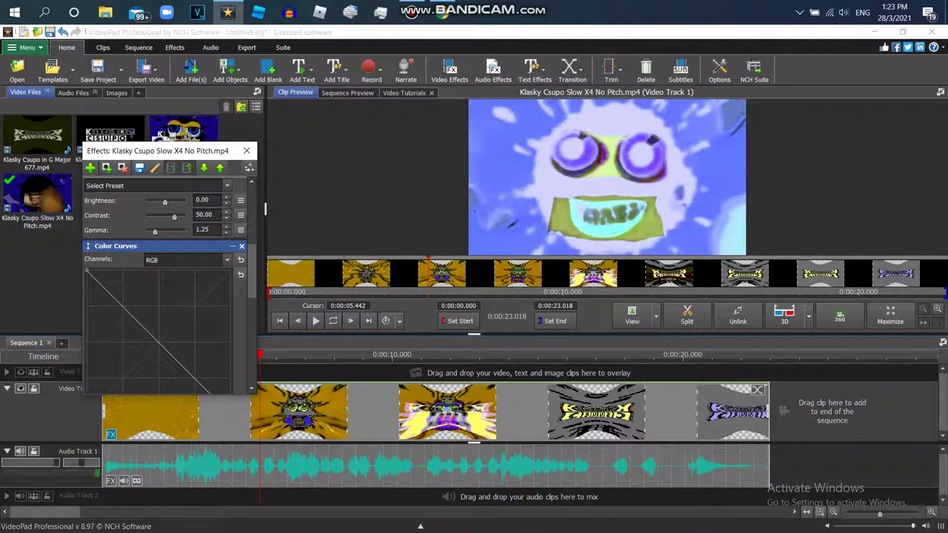
scroll(167, 285, up, 2)
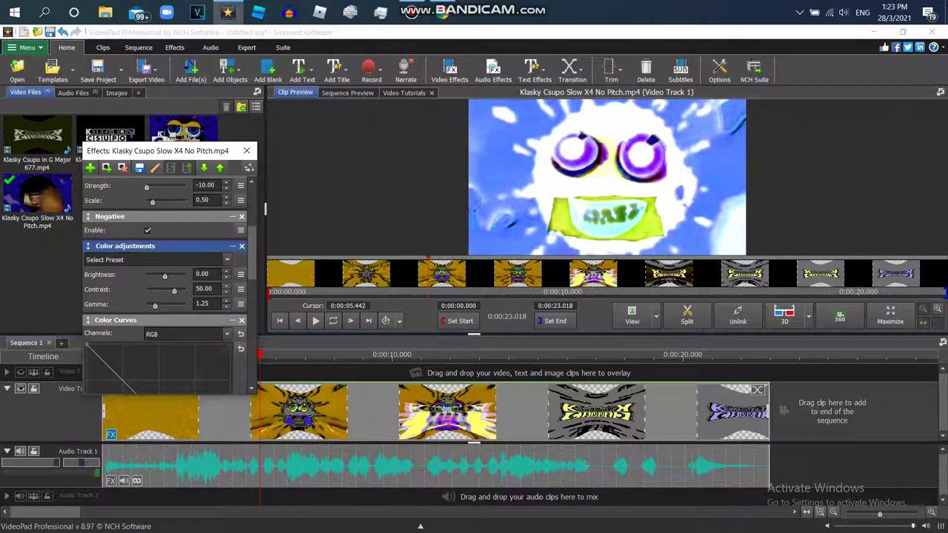
mouse_move(155, 306)
mouse_down()
mouse_move(146, 306)
mouse_move(160, 305)
mouse_up()
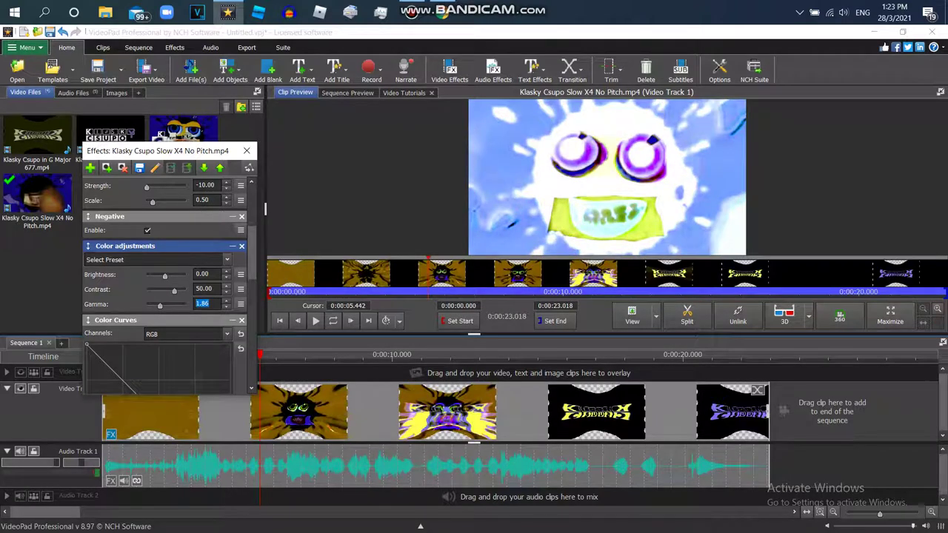
- Set the Color adjustments gamma to 1.5 and its contrast to 30, and then to 35
text(1.5)
key(Return)
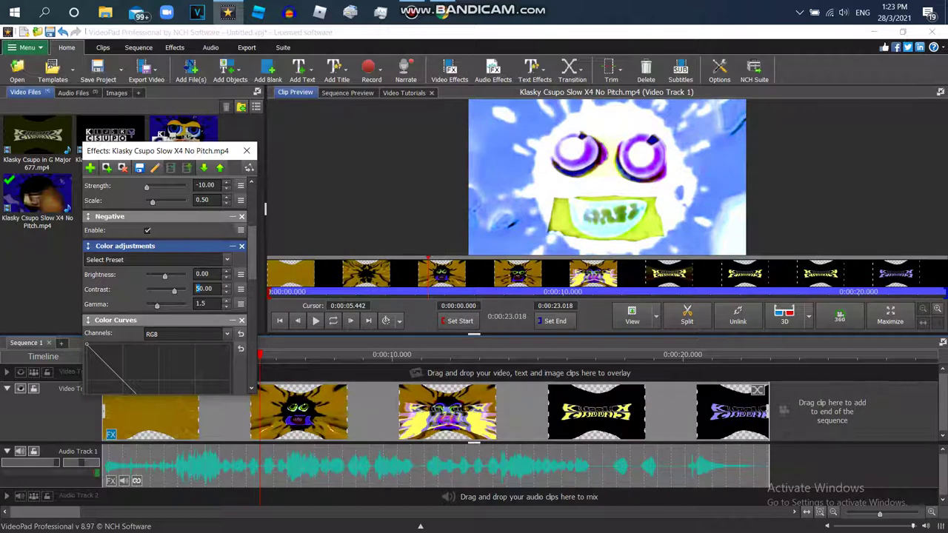
text(3)
key(Return)
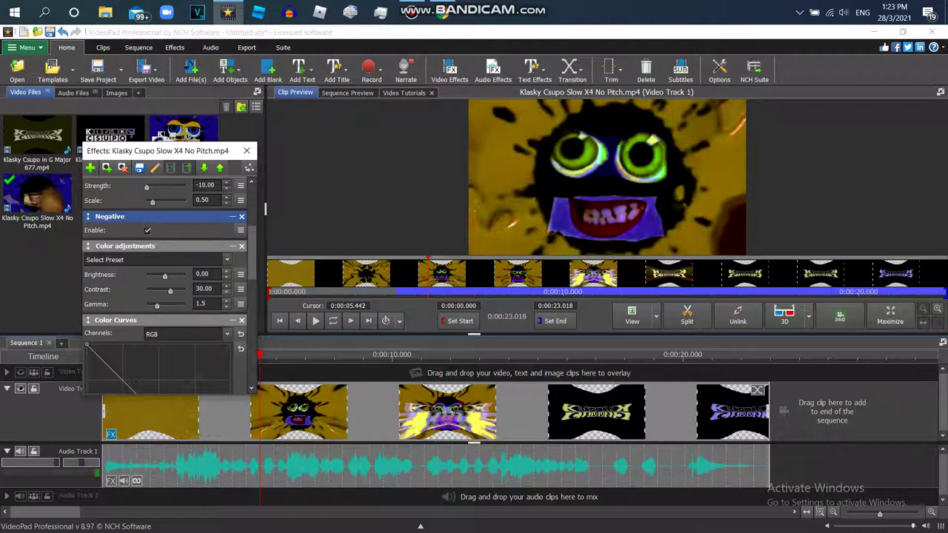
text(35)
key(Return)
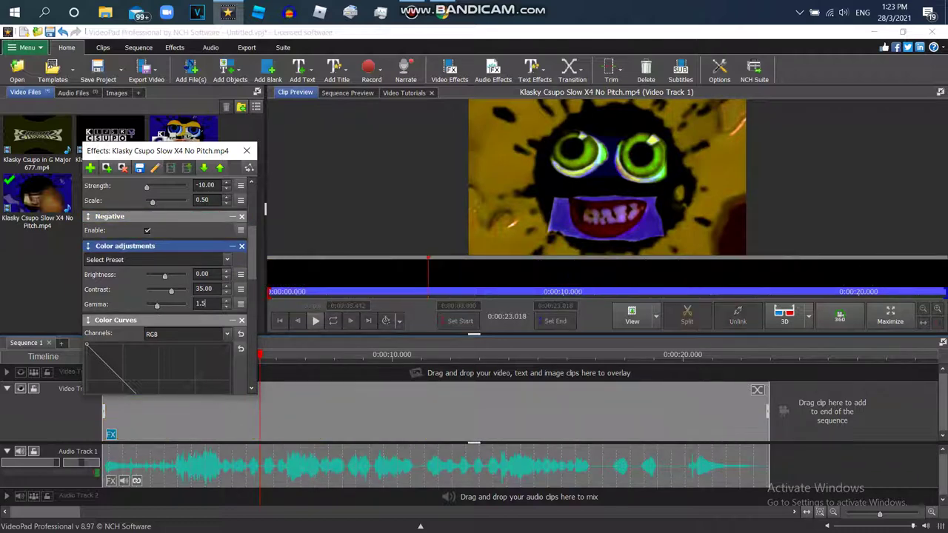
- Check the clip at the Negative effect and set the Color adjustments contrast to 55
drag(252, 243, 251, 226)
scroll(265, 209, up, 1)
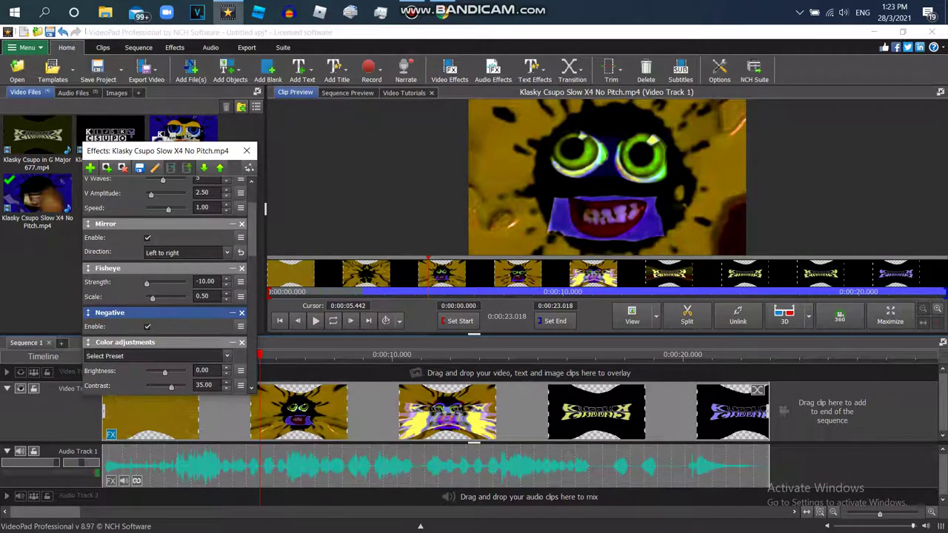
scroll(266, 210, down, 3)
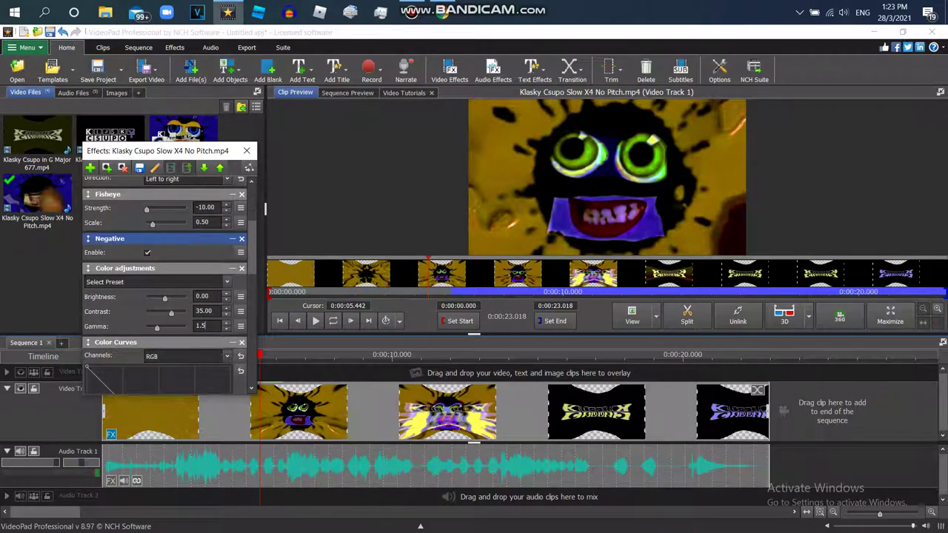
text(2)
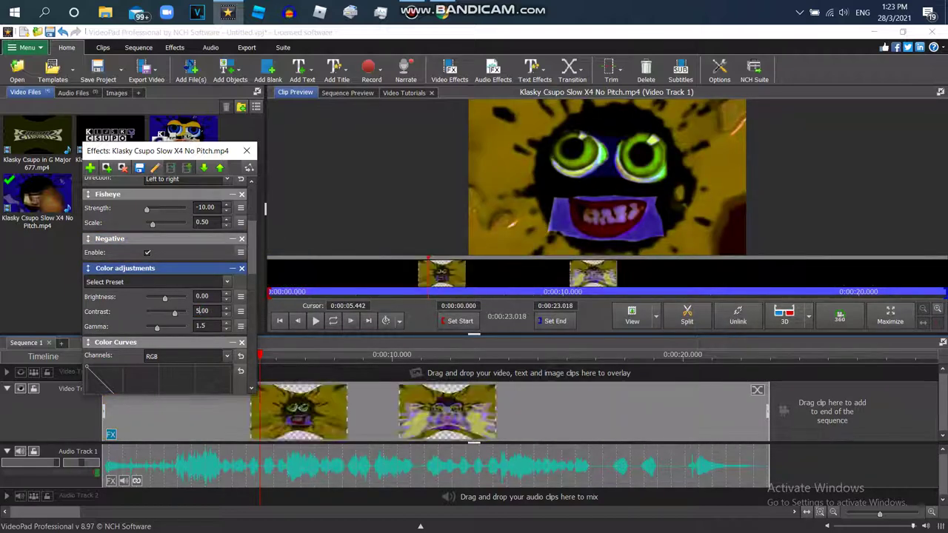
text(55)
key(Tab)
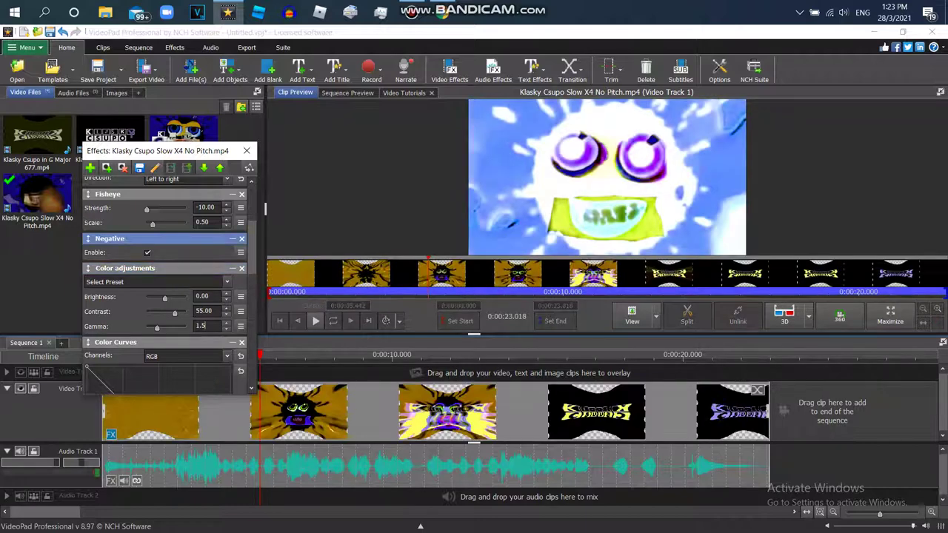
- Set the Color adjustments contrast to 45 and preview the clip at the Negative, Fisheye and Mirror effects
scroll(164, 286, up, 2)
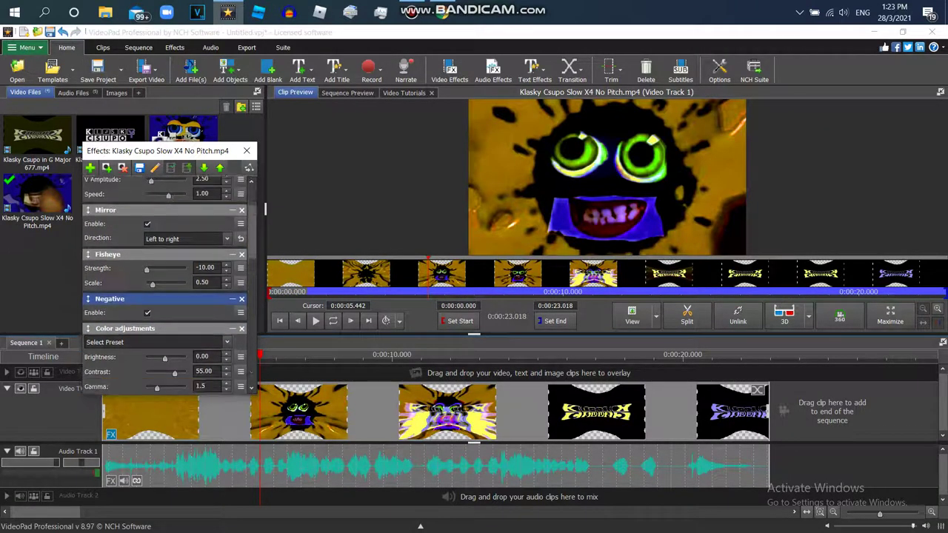
scroll(164, 285, down, 2)
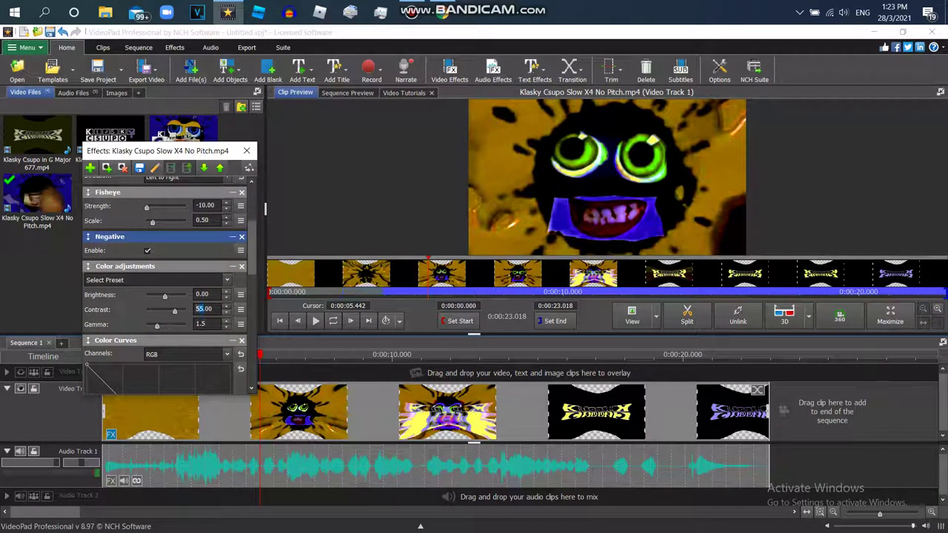
text(45)
click(411, 12)
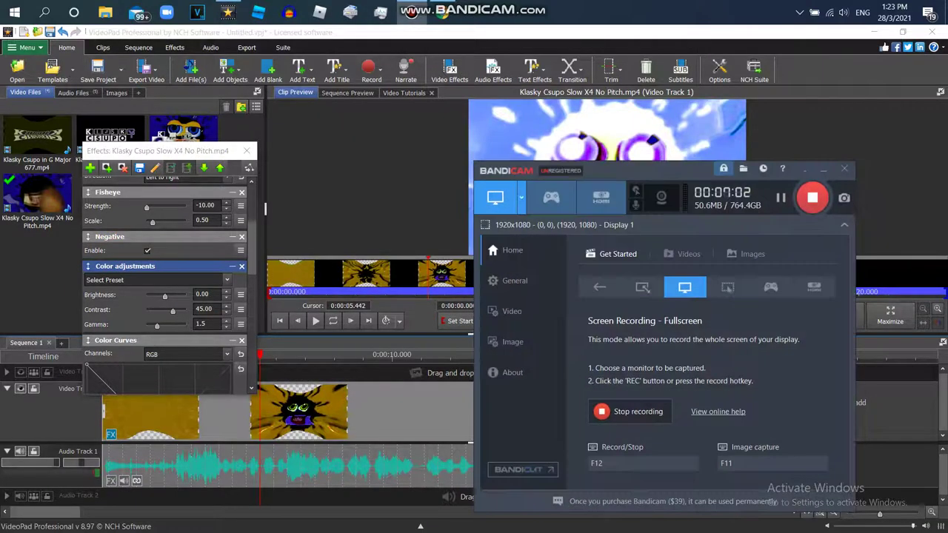
click(824, 170)
click(175, 237)
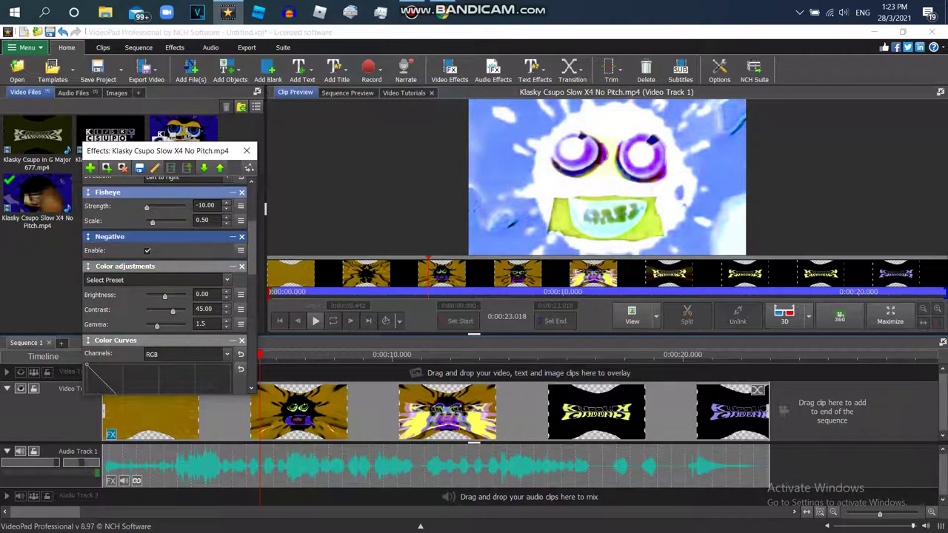
click(174, 193)
scroll(166, 285, up, 3)
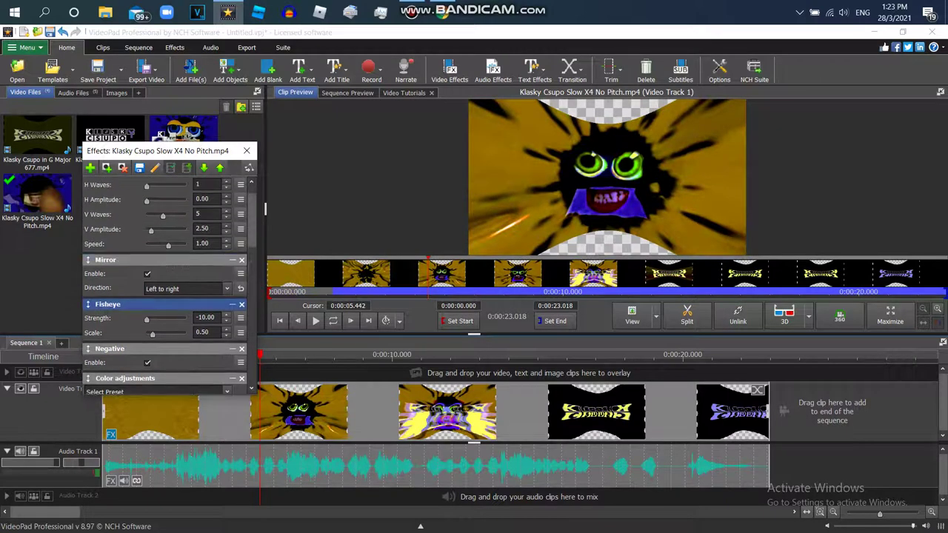
scroll(167, 285, up, 1)
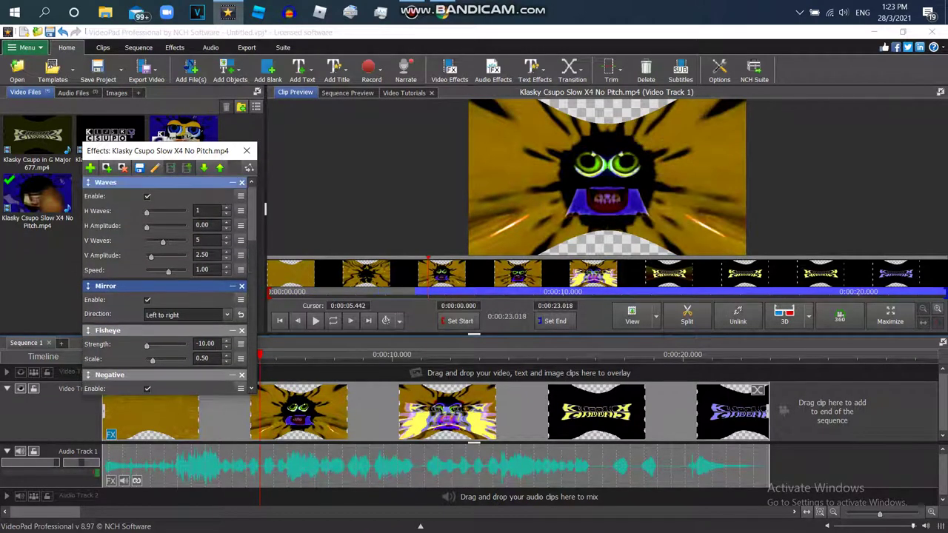
- Save the clip's effect chain as a template, overwriting the existing G Major 677 template, and close the effects window
click(139, 167)
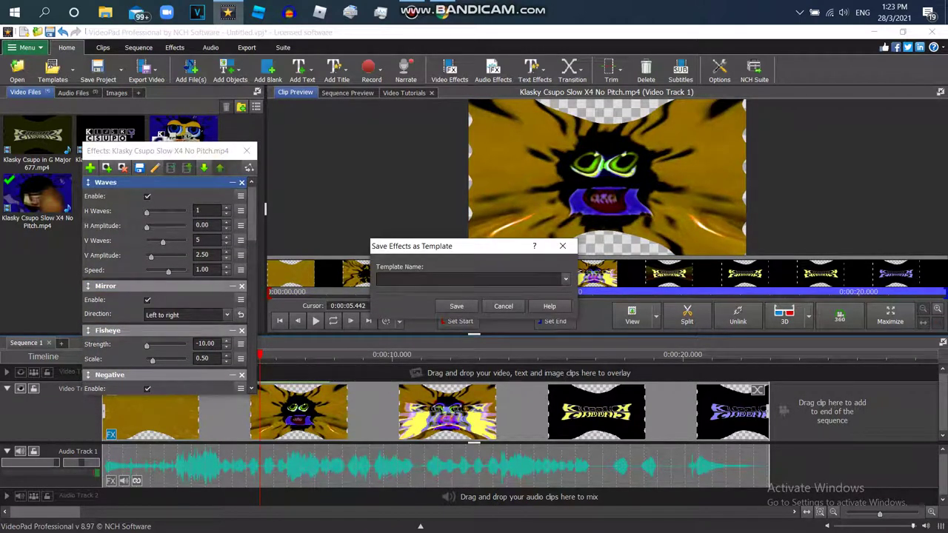
click(566, 279)
click(474, 323)
key(Return)
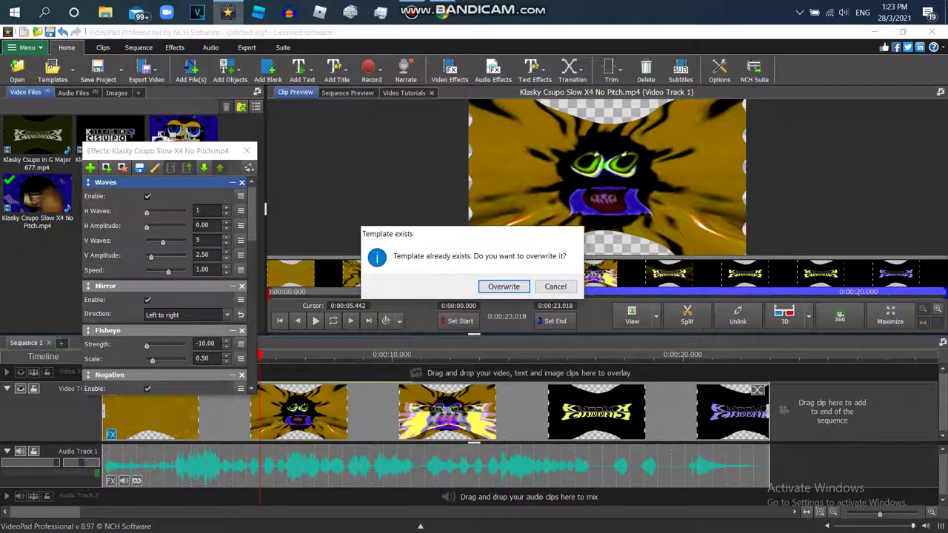
key(Return)
click(247, 150)
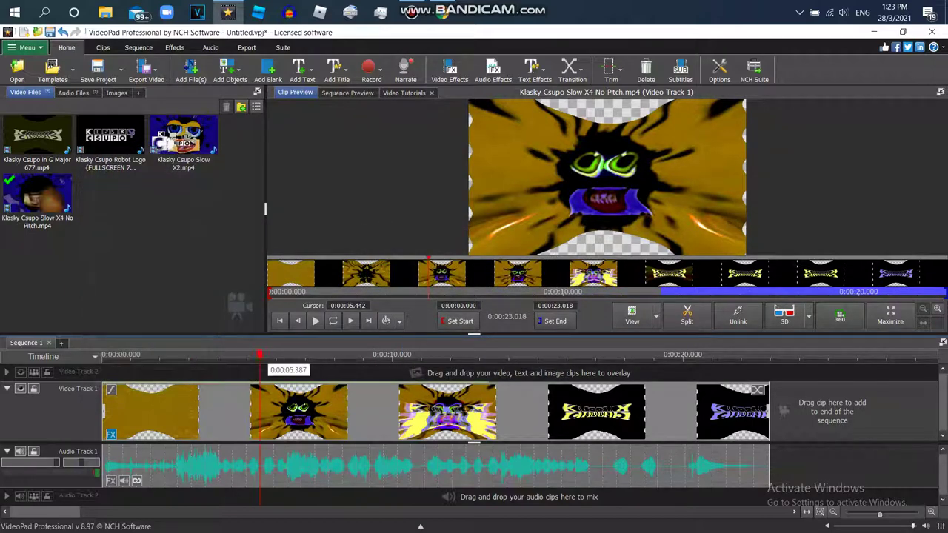
- Play the start of the sequence, rewind it, and export it as Untitled3333333333333.mp4 at 1920 x 1080
click(139, 355)
click(334, 321)
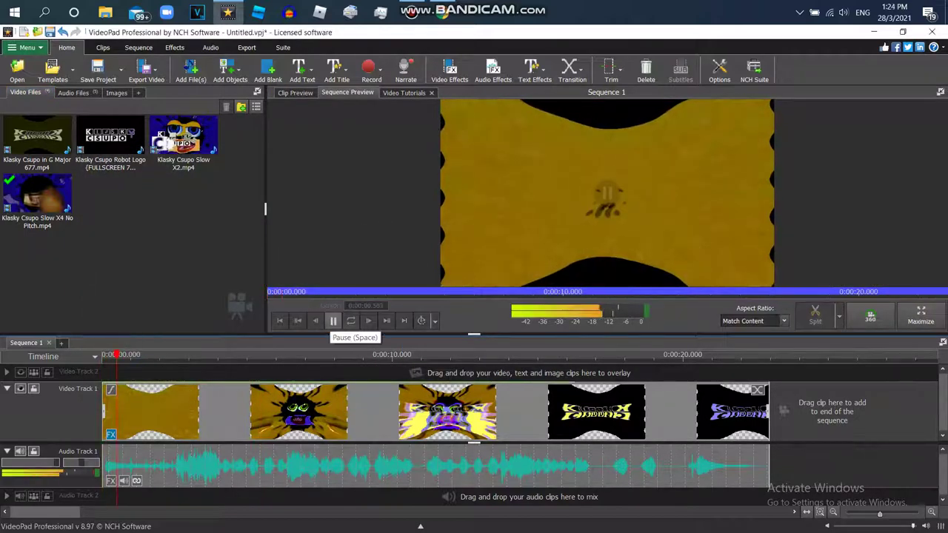
click(333, 321)
drag(124, 355, 102, 355)
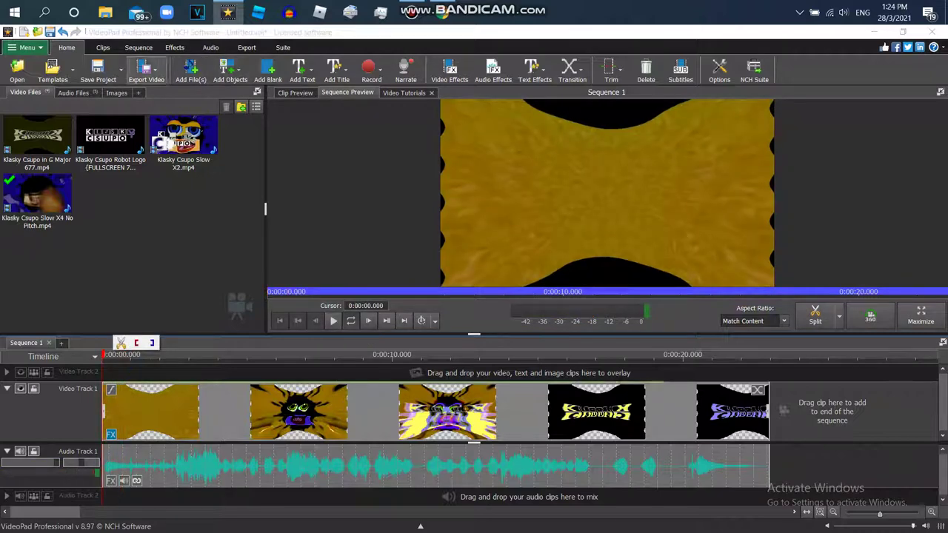
click(146, 71)
click(159, 92)
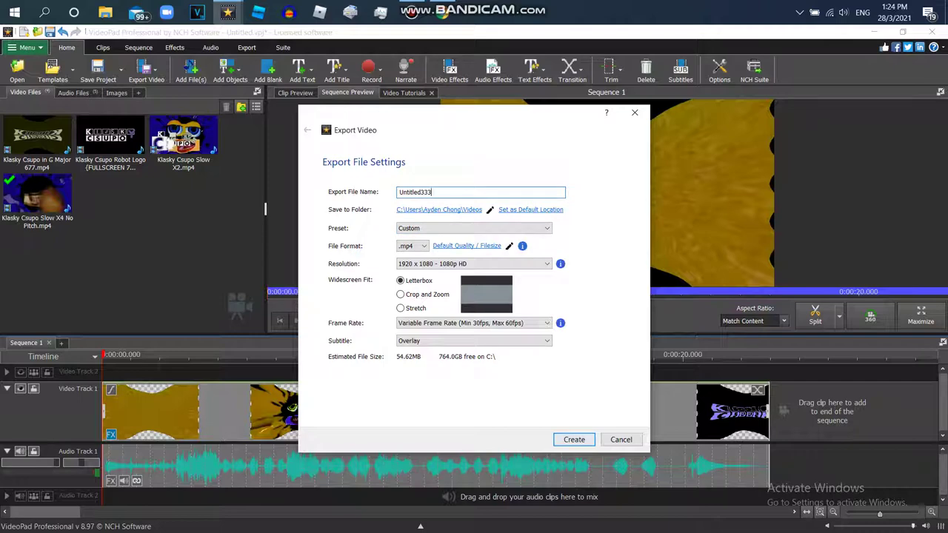
key(Return)
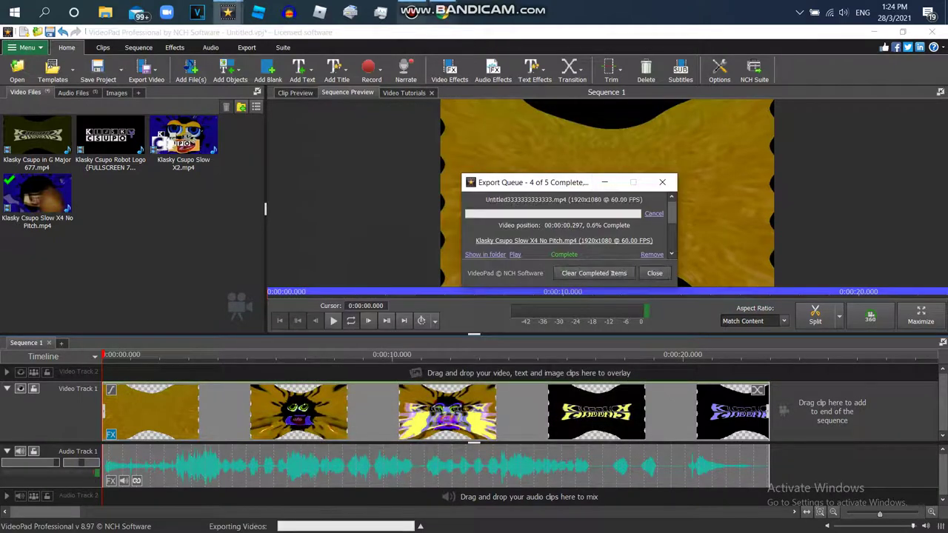
click(412, 12)
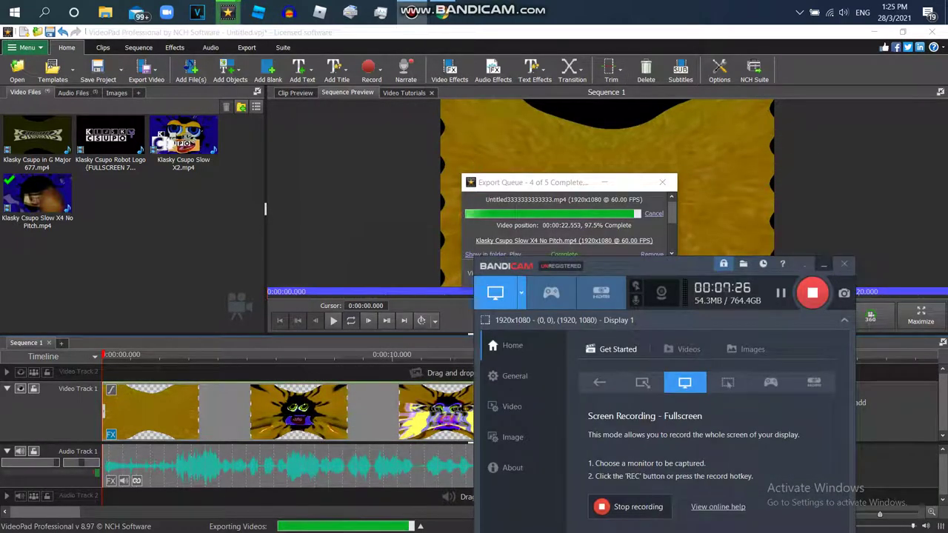
click(823, 264)
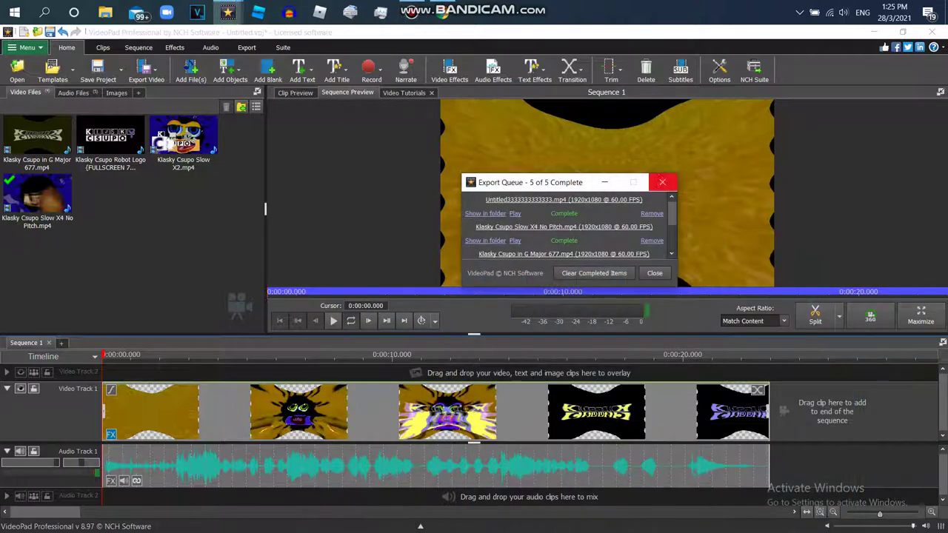
- Delete the X4 clip from the timeline and add the exported Untitled3333333333333.mp4 to the sequence
click(662, 182)
right_click(358, 427)
click(543, 331)
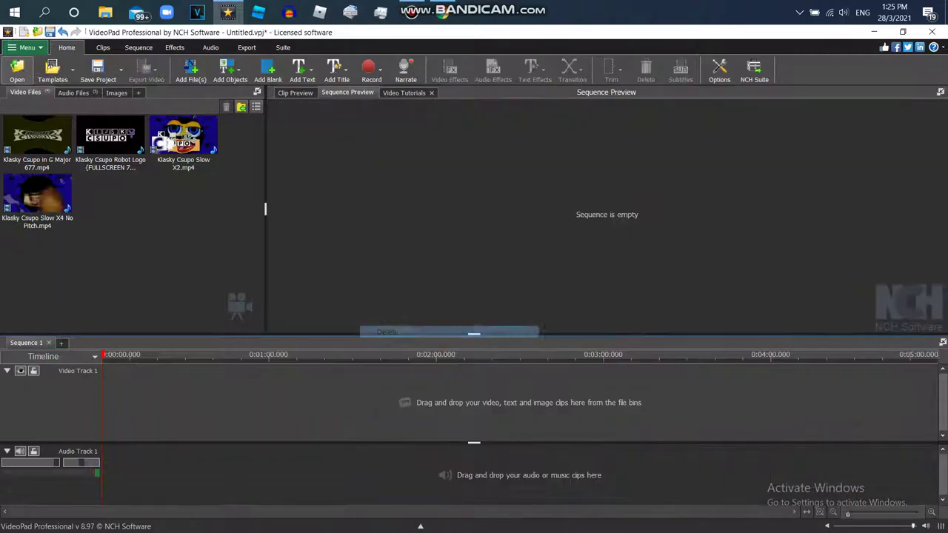
click(17, 71)
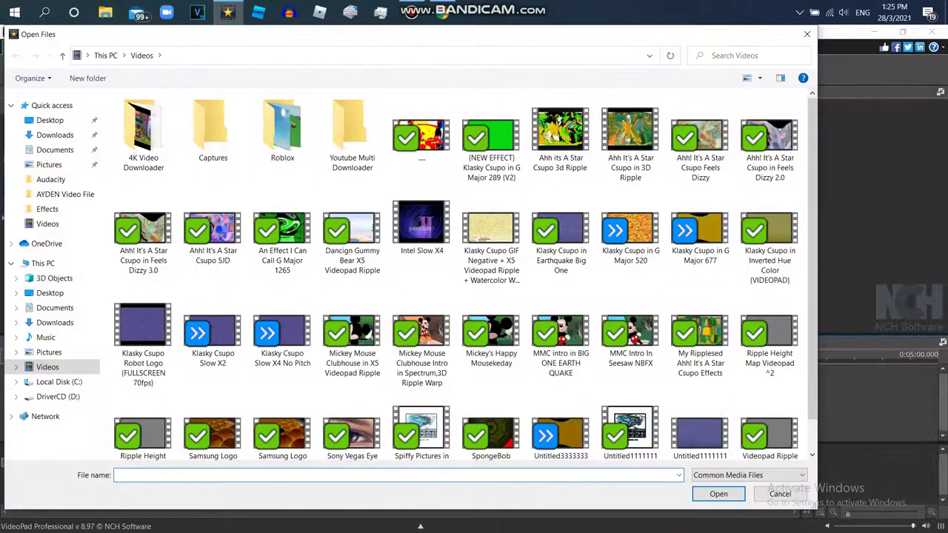
double_click(561, 434)
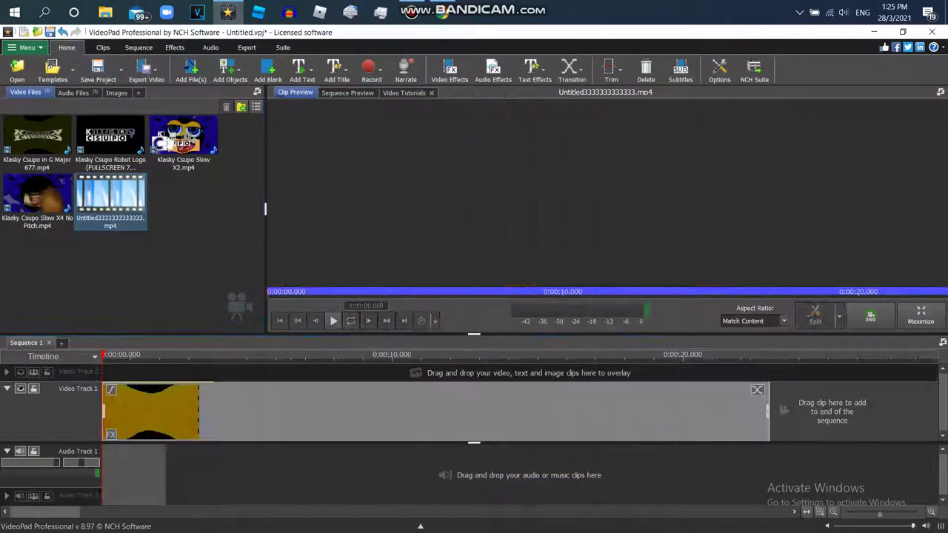
- Unlink the new clip's audio and delete the audio from Audio Track 1
right_click(215, 412)
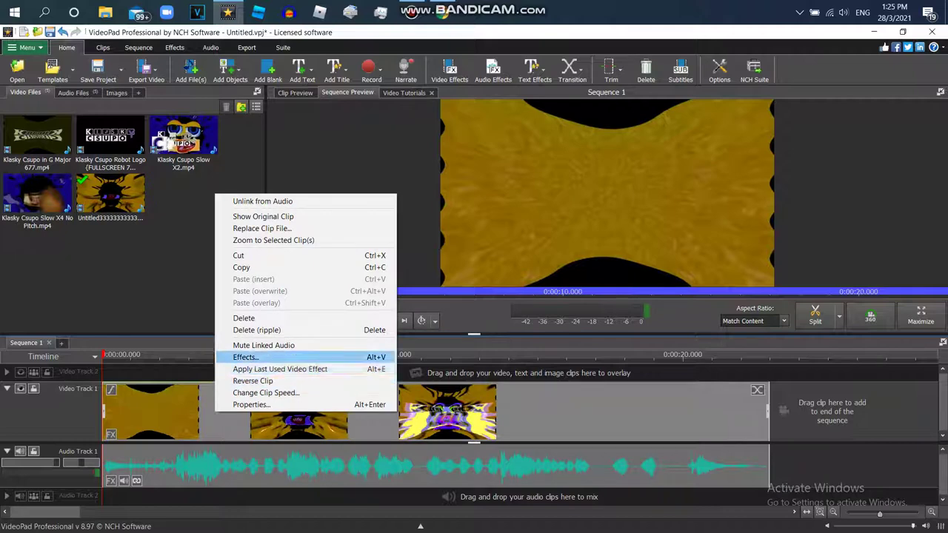
click(263, 202)
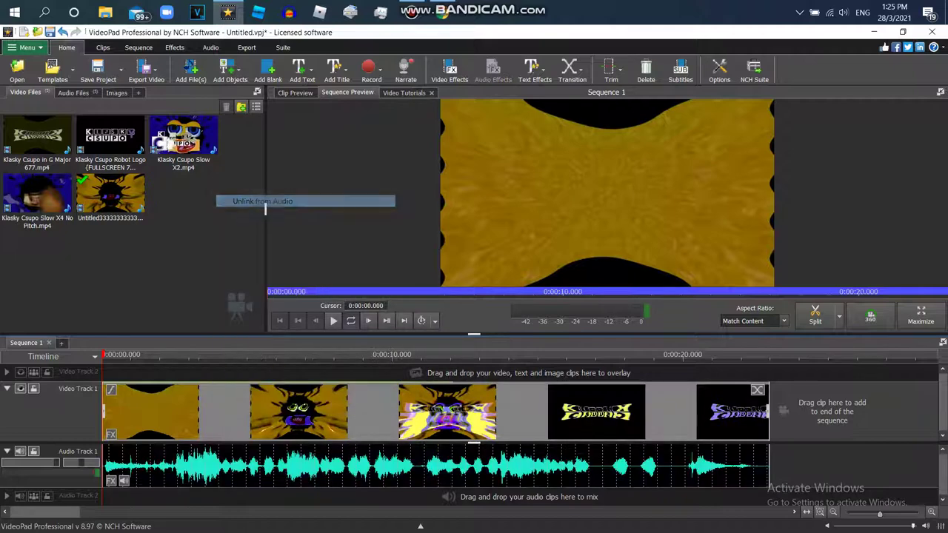
right_click(267, 469)
click(295, 285)
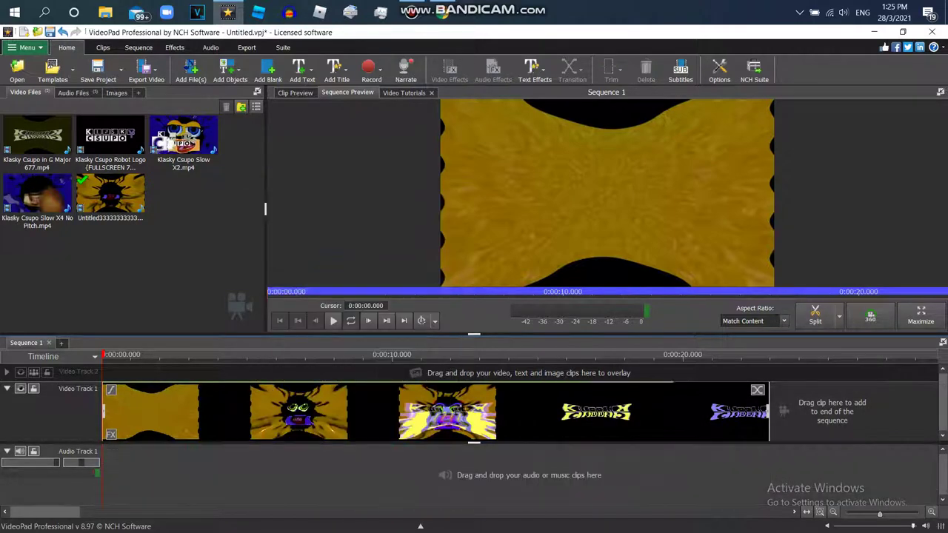
- Change the video clip's speed to 400% with audio pitch kept unchanged and play the sequence to check it
right_click(266, 414)
click(319, 394)
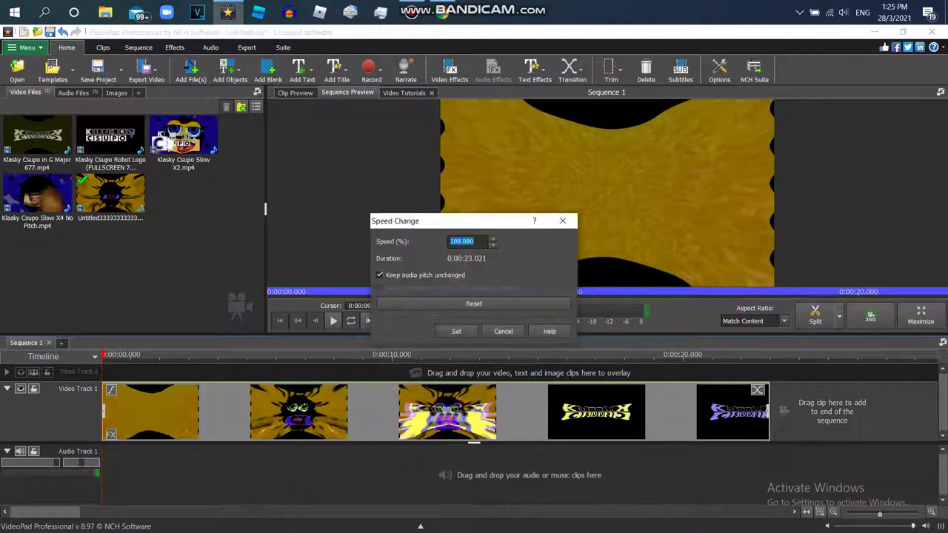
drag(455, 242, 449, 241)
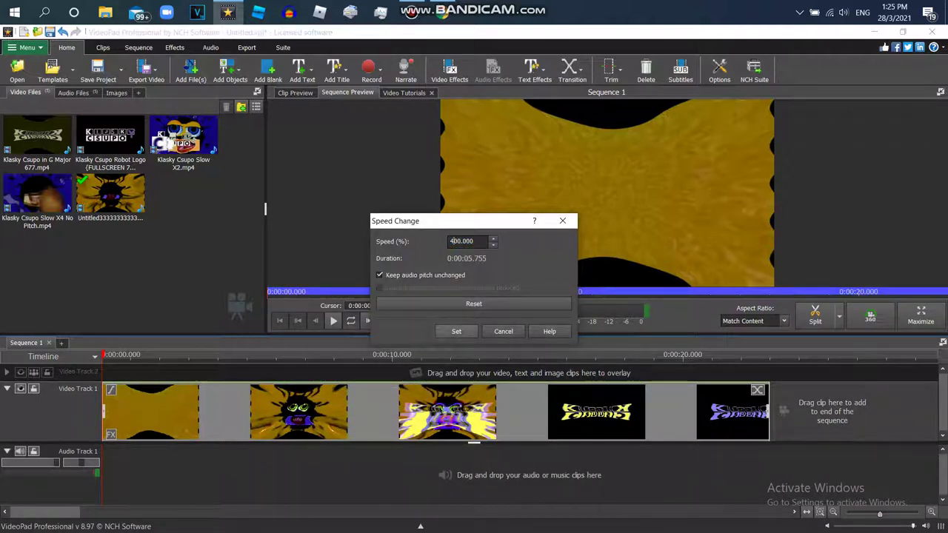
text(4)
key(Return)
click(333, 321)
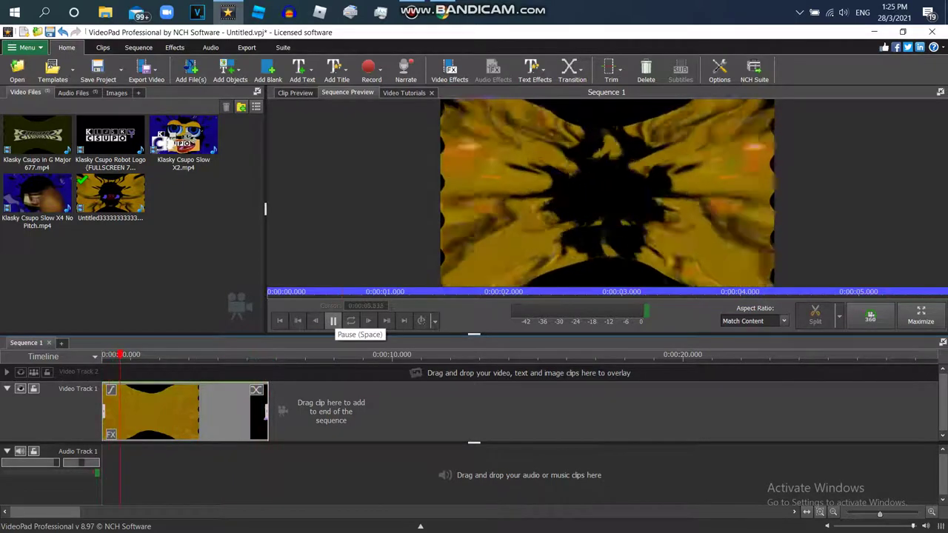
click(334, 320)
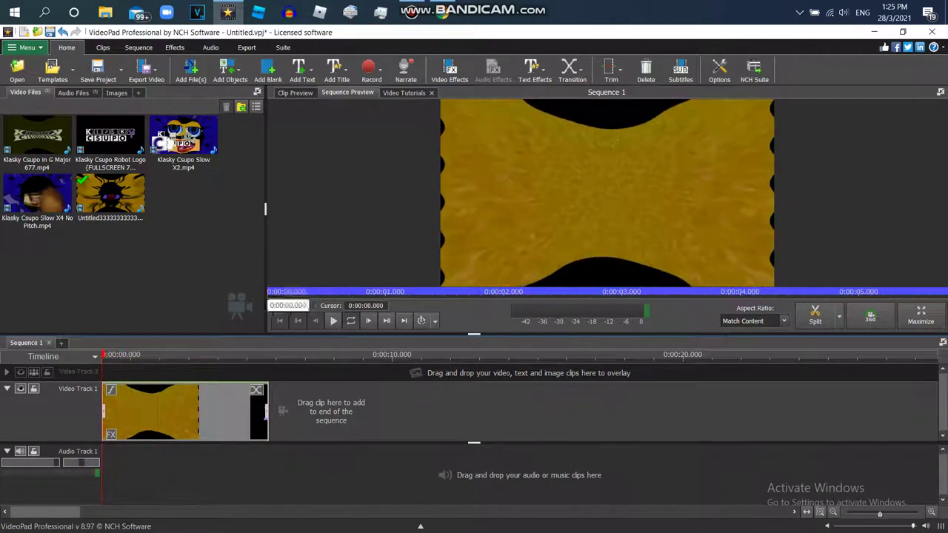
click(333, 320)
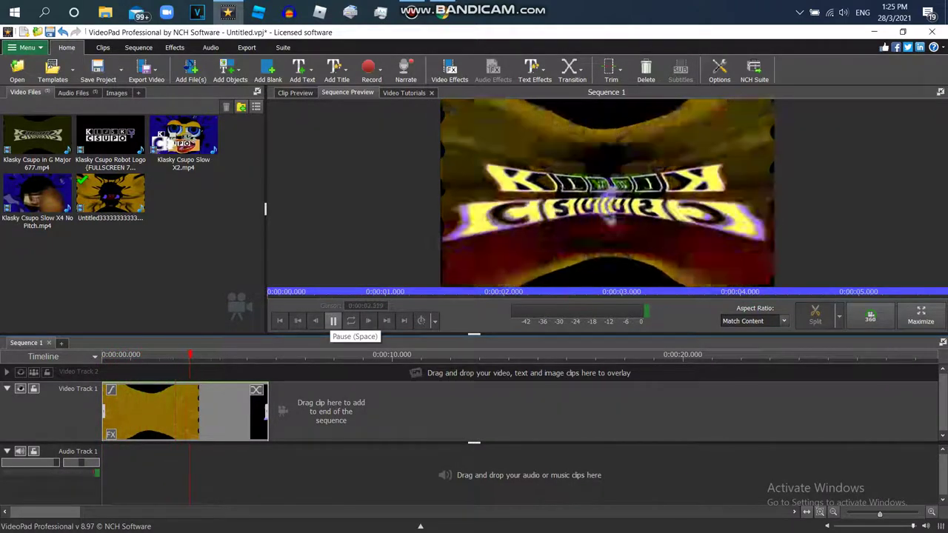
click(334, 320)
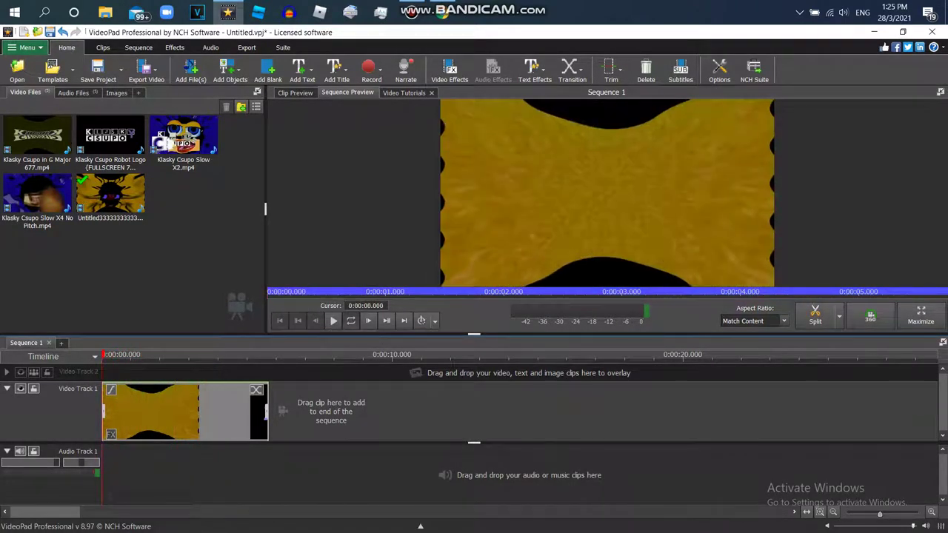
- Apply the saved G Major 677 template to the Untitled3333333333333.mp4 clip and set the Waves speed to 5.00
click(111, 435)
scroll(241, 292, down, 10)
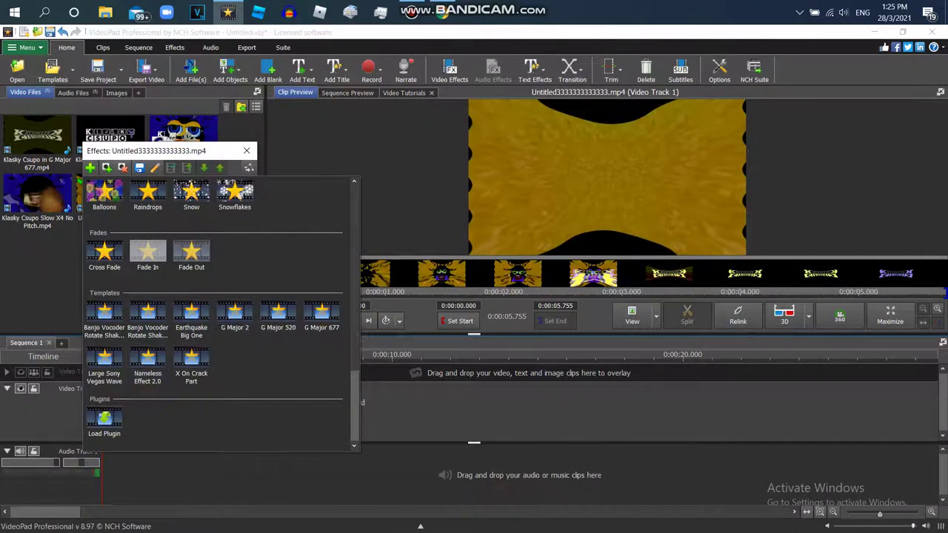
click(278, 318)
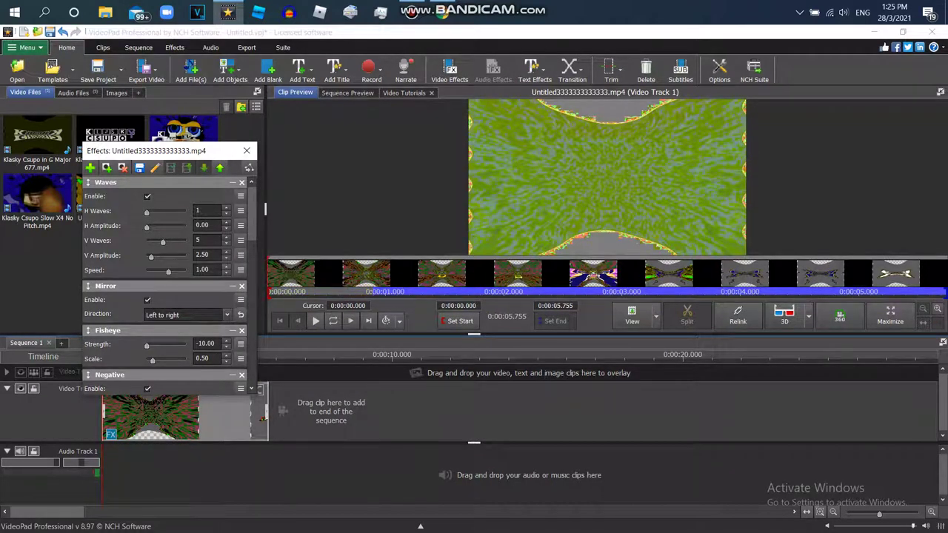
drag(168, 272, 184, 272)
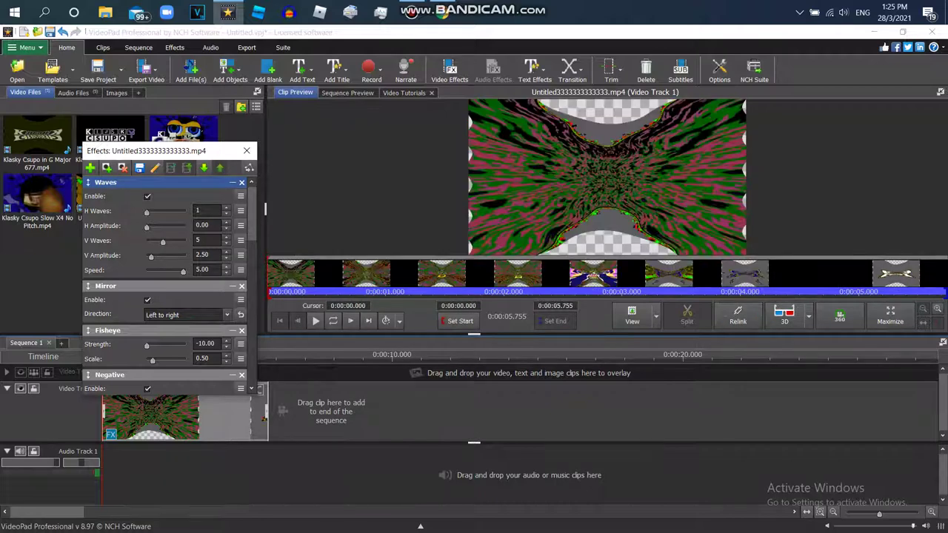
click(139, 169)
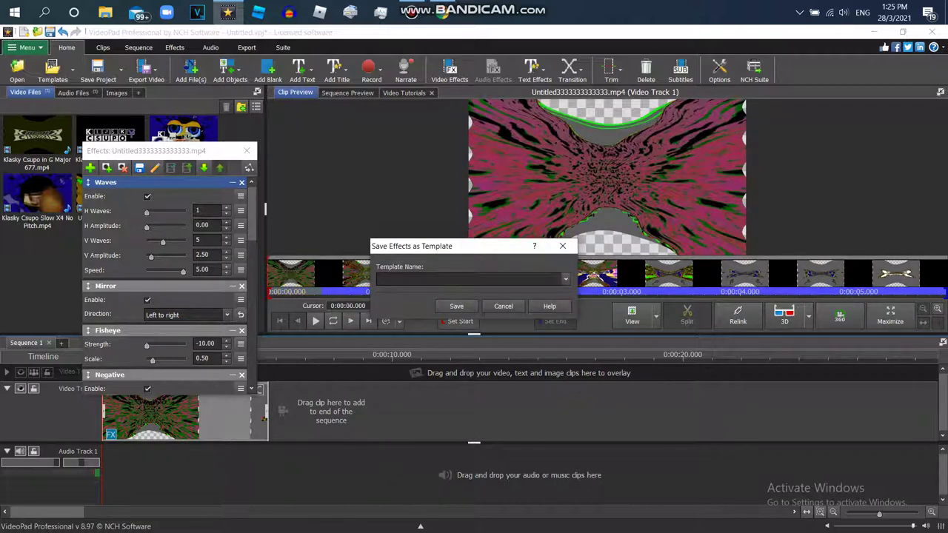
click(563, 246)
- Examine the clip's Color Curves effects, showing the Blue channel curve in the middle one and the last one
drag(252, 215, 252, 359)
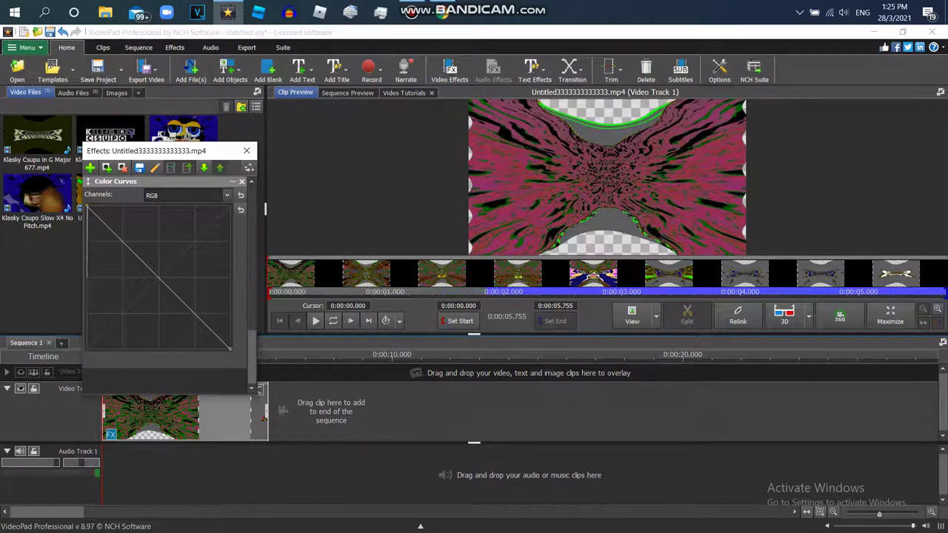
click(87, 206)
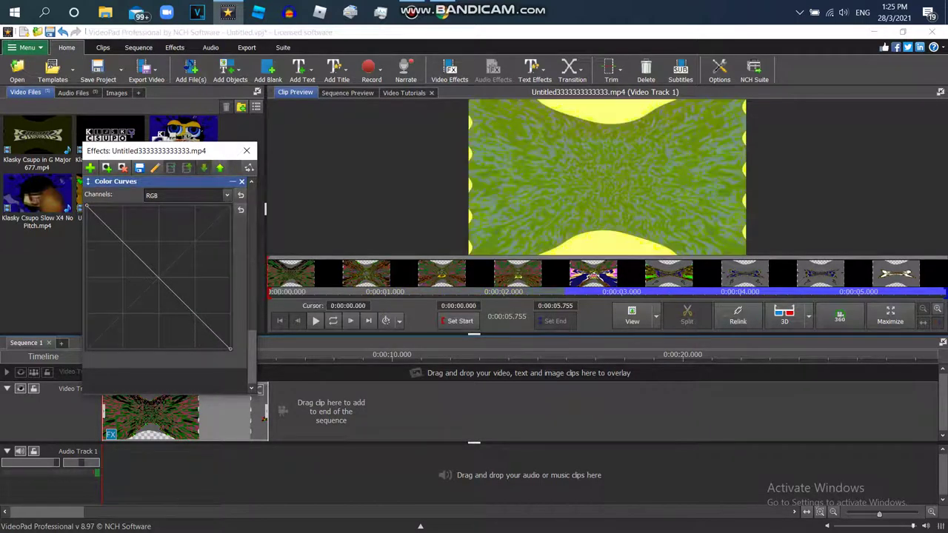
scroll(168, 285, up, 3)
scroll(168, 286, down, 3)
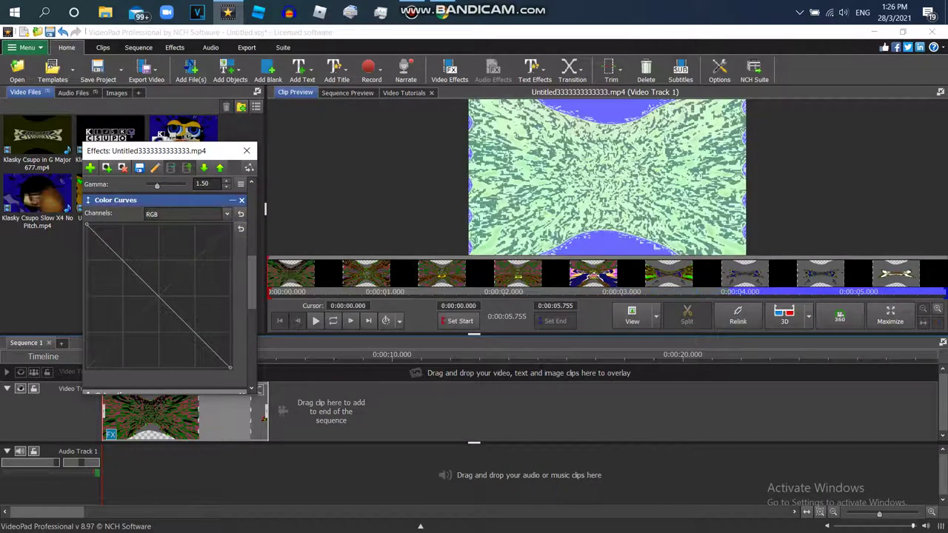
click(188, 214)
click(151, 256)
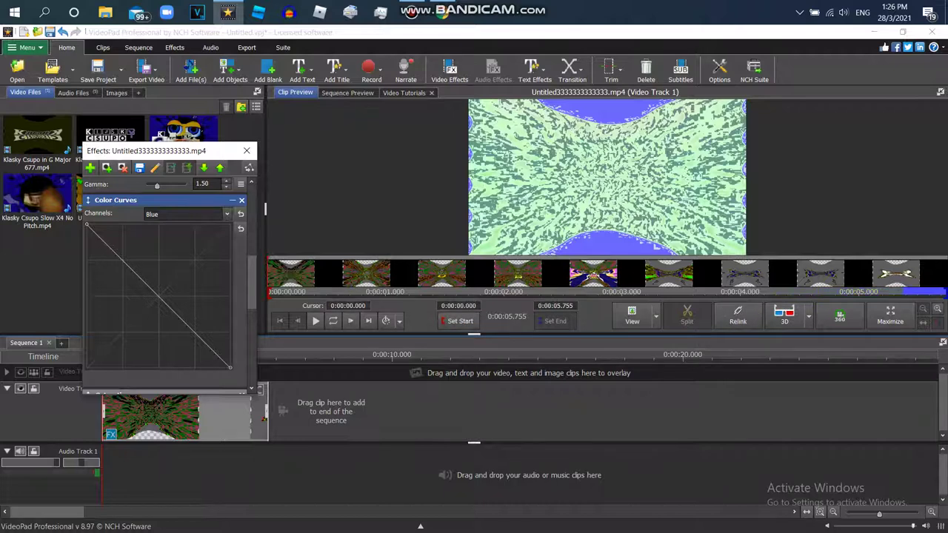
scroll(168, 285, up, 3)
scroll(169, 285, down, 1)
scroll(168, 285, down, 1)
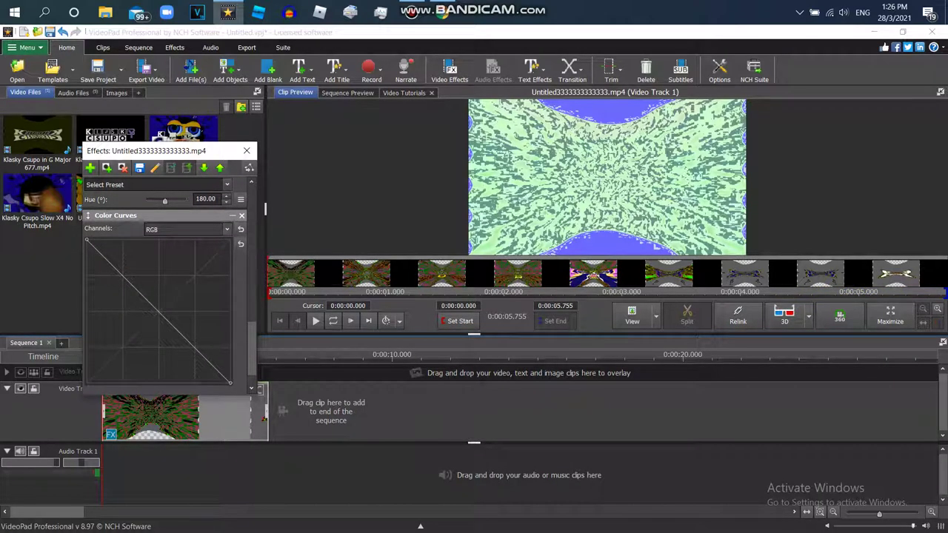
click(152, 271)
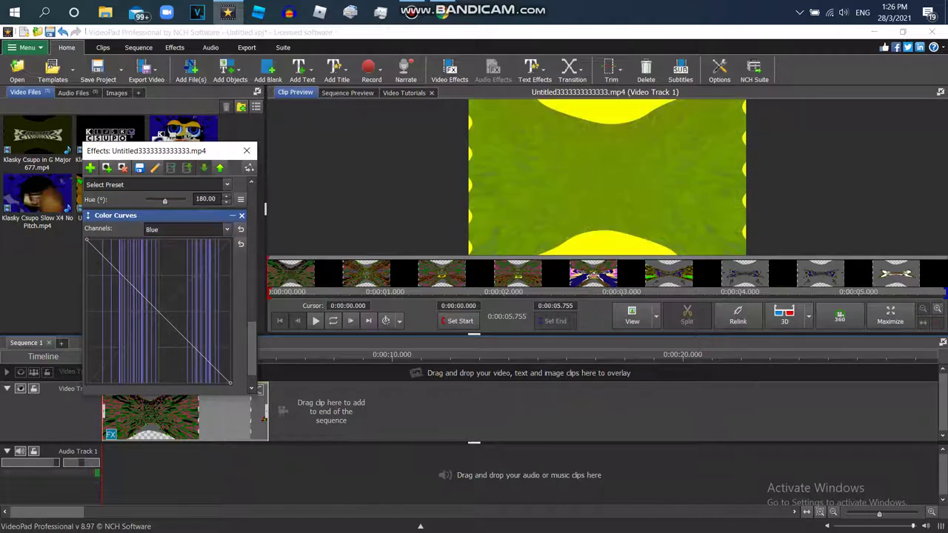
- Save the clip's effects as a template, overwriting the existing G Major 677 template
scroll(168, 286, up, 10)
click(139, 168)
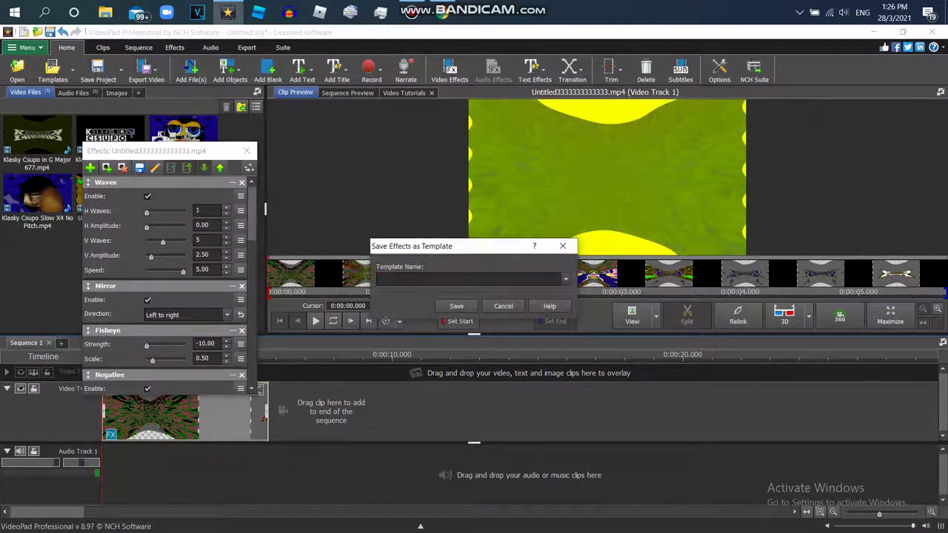
click(566, 279)
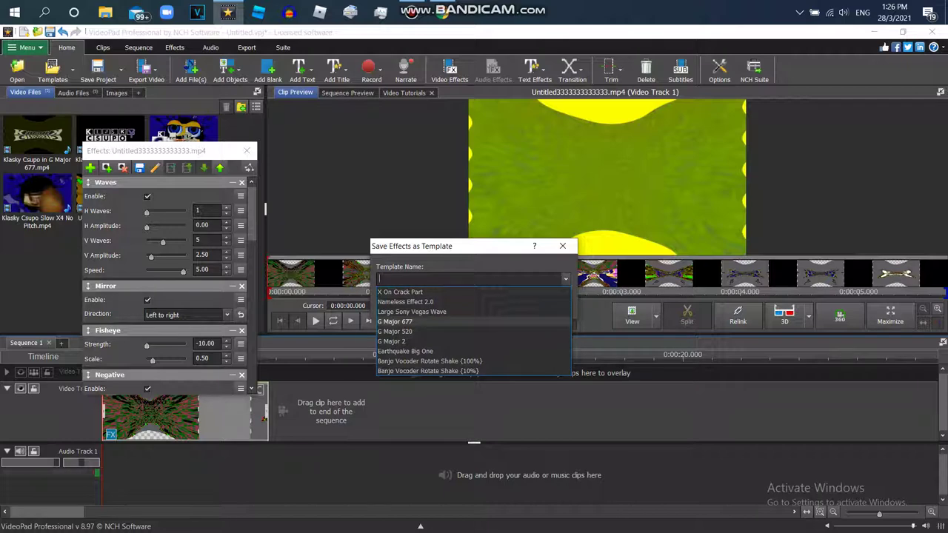
click(481, 322)
key(Return)
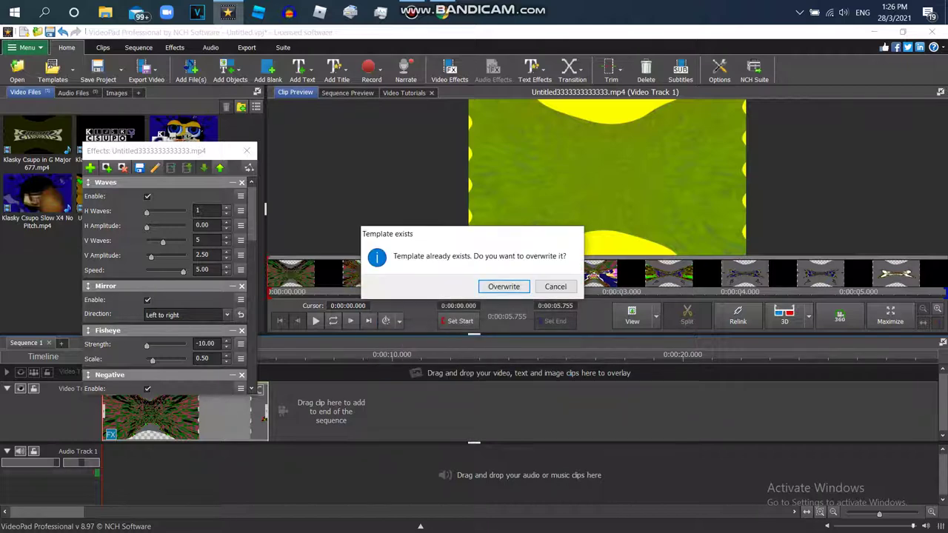
key(Return)
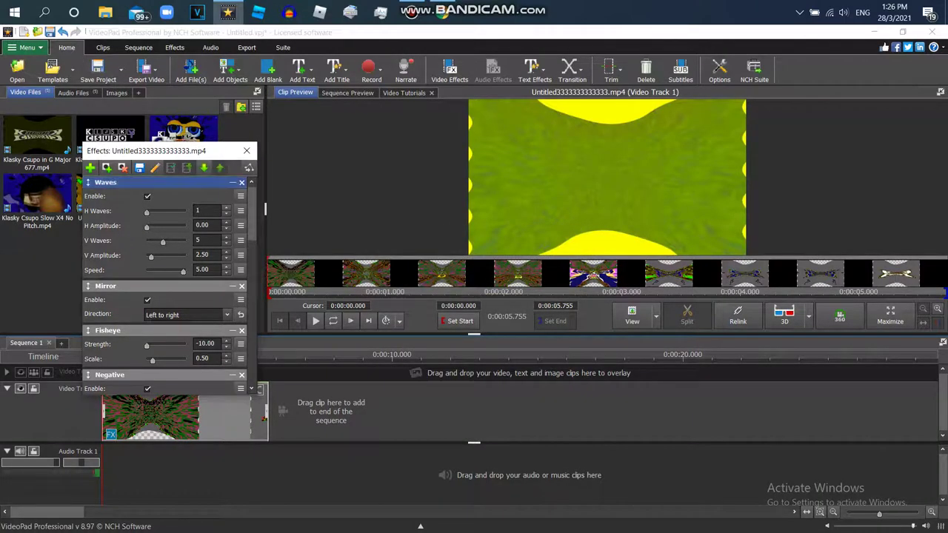
- Delete the Untitled3333333333333.mp4 clip from Video Track 1 and place Klasky Csupo Slow X4 No Pitch.mp4 at the sequence start
click(247, 151)
right_click(206, 411)
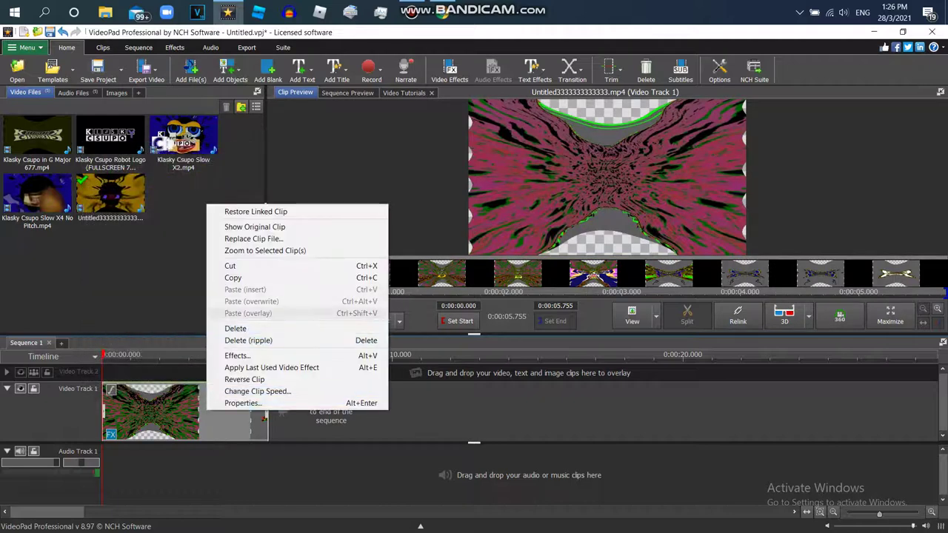
click(236, 328)
drag(37, 200, 149, 404)
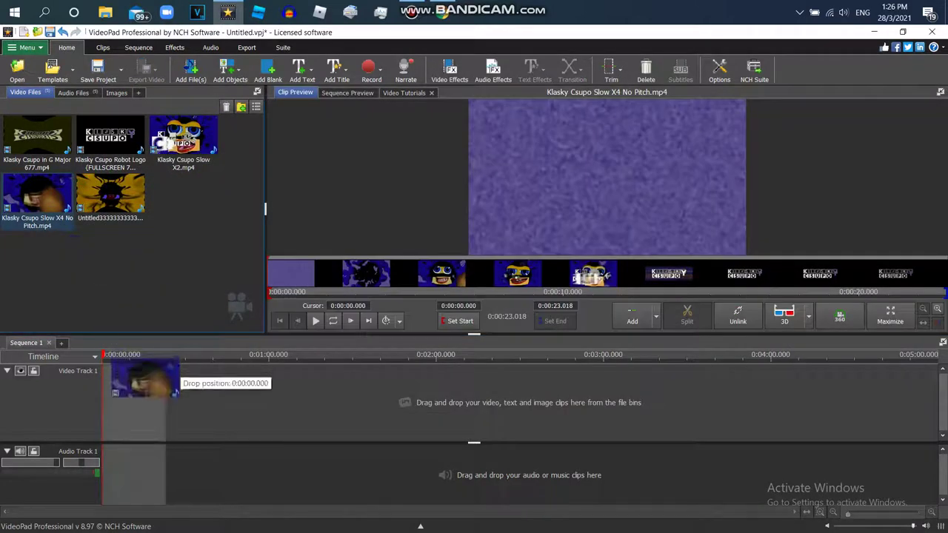
- Apply the G Major 677 effects template to the Klasky Csupo Slow X4 No Pitch.mp4 clip
click(111, 434)
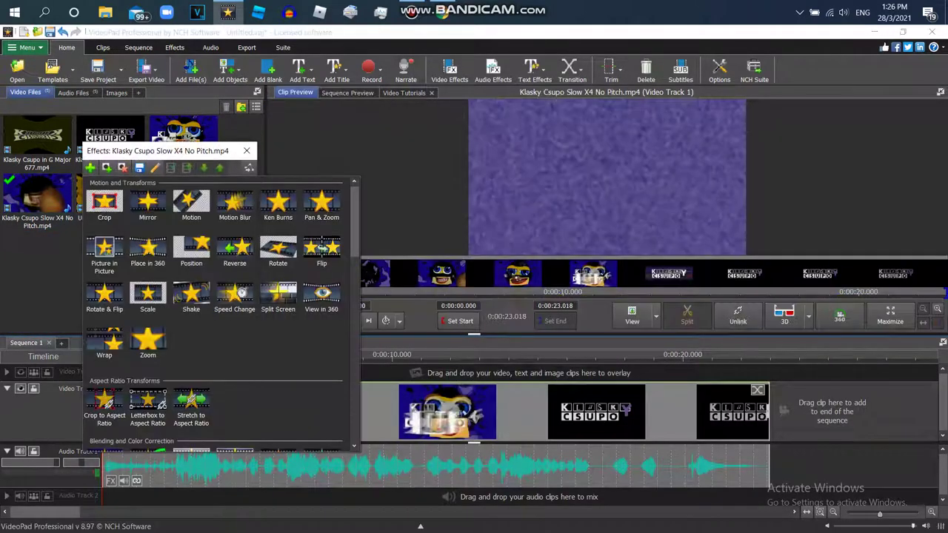
scroll(214, 311, down, 10)
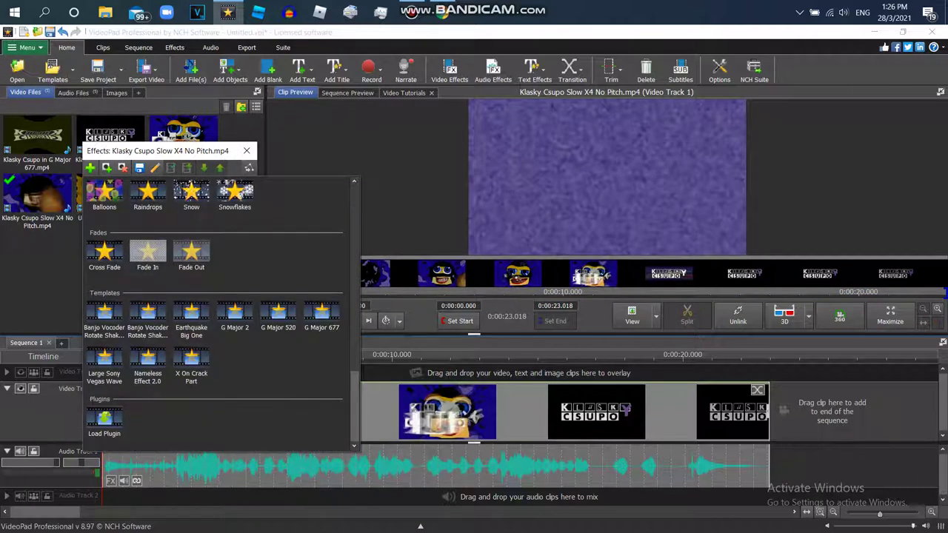
double_click(322, 315)
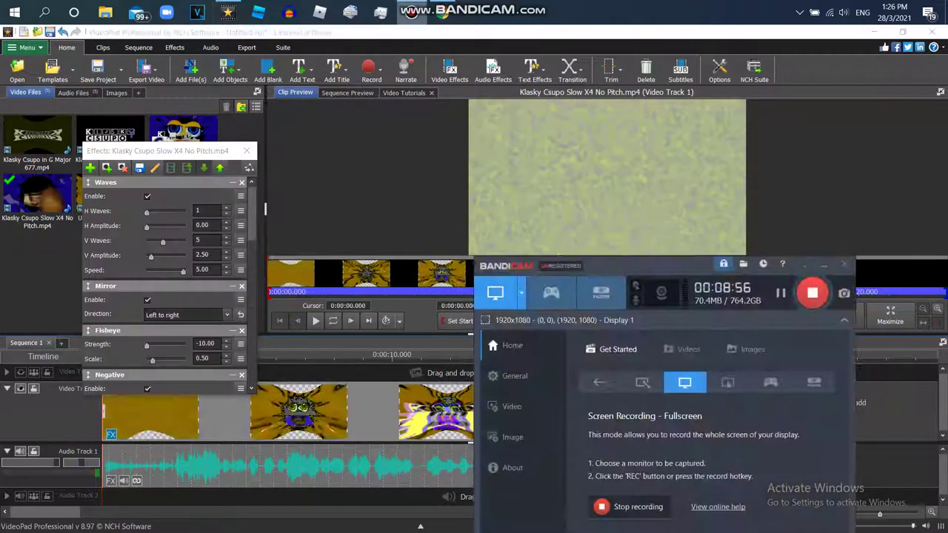